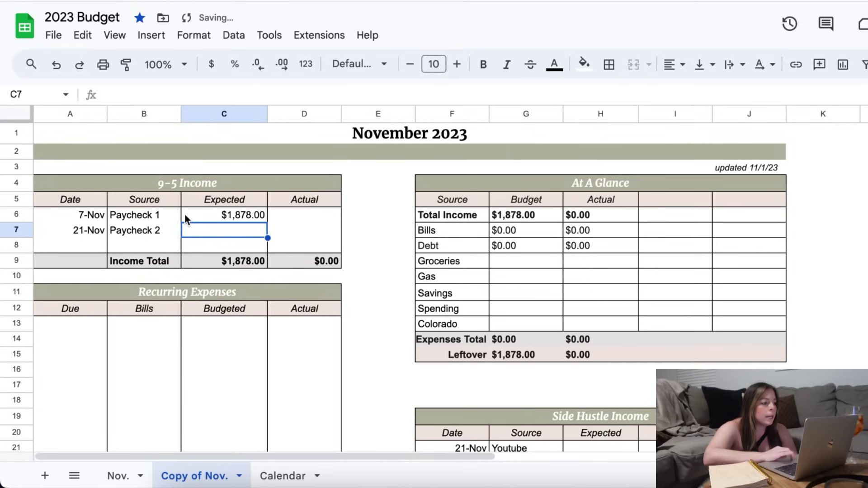
Enter 1878 as the expected amount for Paycheck 2 in the 9-5 Income table
{"action": "type", "text": "1878"}
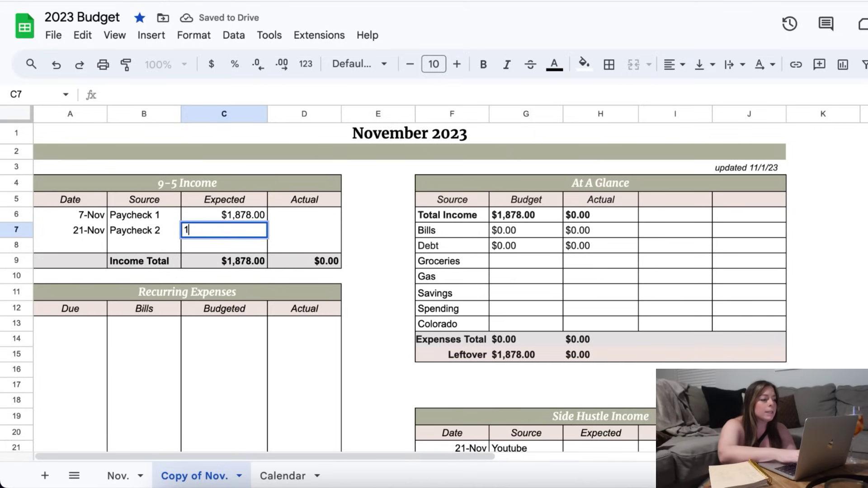
{"action": "key", "text": "Return"}
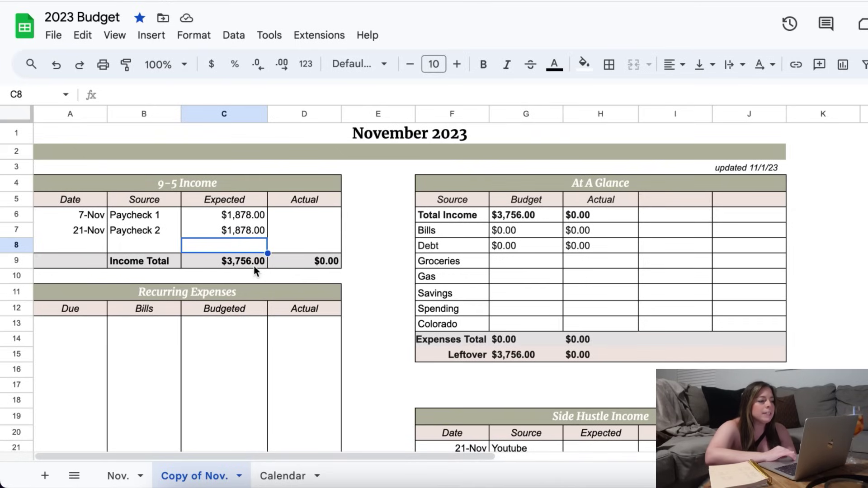
Add Rent as the first bill under Recurring Expenses with a budgeted amount of 975
{"action": "scroll", "coordinate": [253, 270], "scroll_direction": "down", "scroll_amount": 1}
{"action": "scroll", "coordinate": [254, 267], "scroll_direction": "down", "scroll_amount": 3}
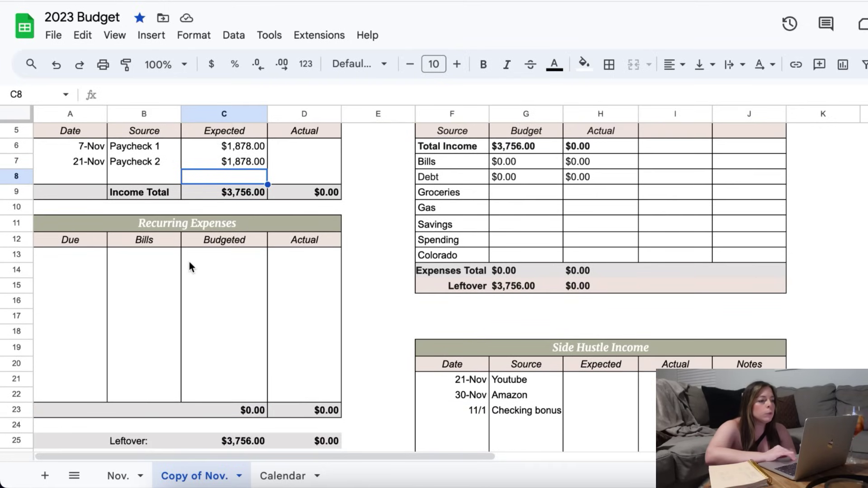
{"action": "scroll", "coordinate": [189, 267], "scroll_direction": "up", "scroll_amount": 2}
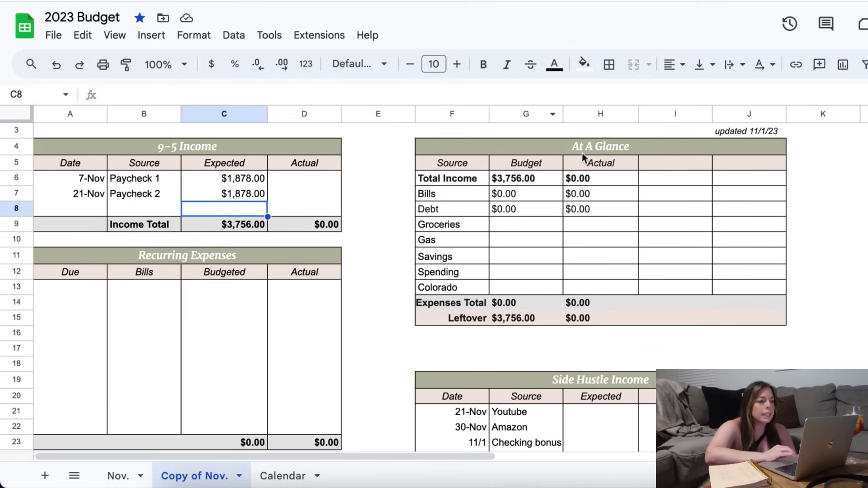
{"action": "left_click", "coordinate": [585, 151]}
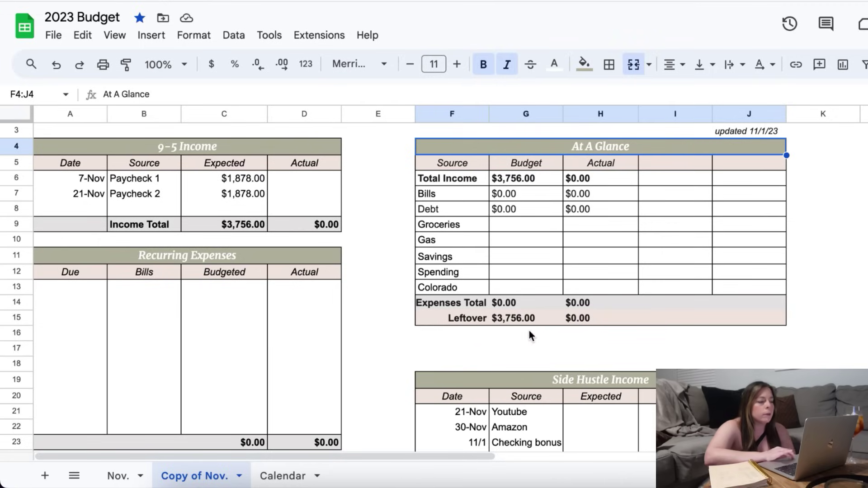
{"action": "left_click", "coordinate": [121, 311]}
{"action": "left_click", "coordinate": [124, 283]}
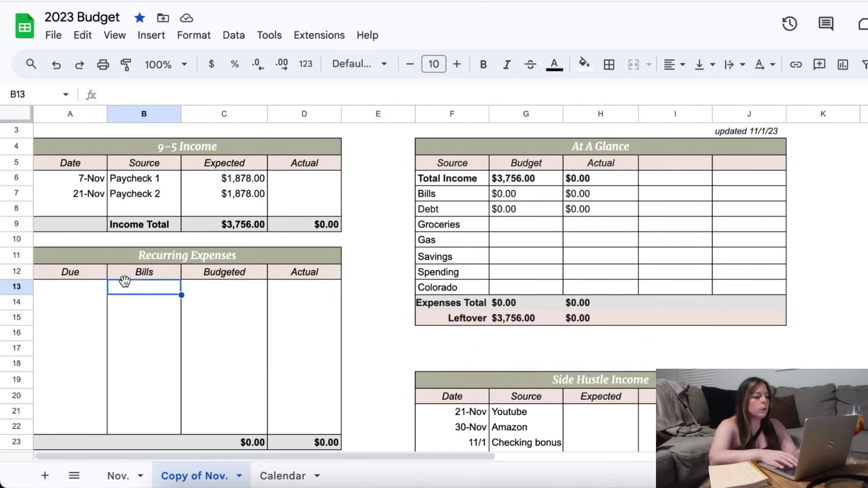
{"action": "type", "text": "Rent"}
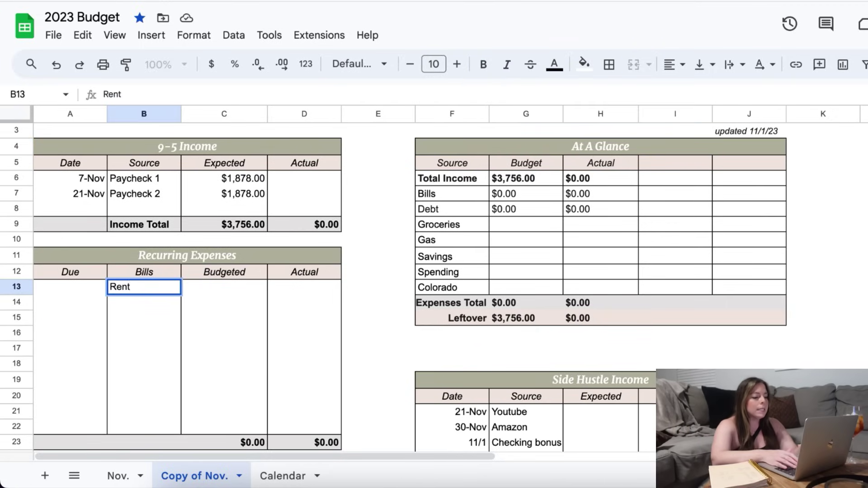
{"action": "key", "text": "Tab"}
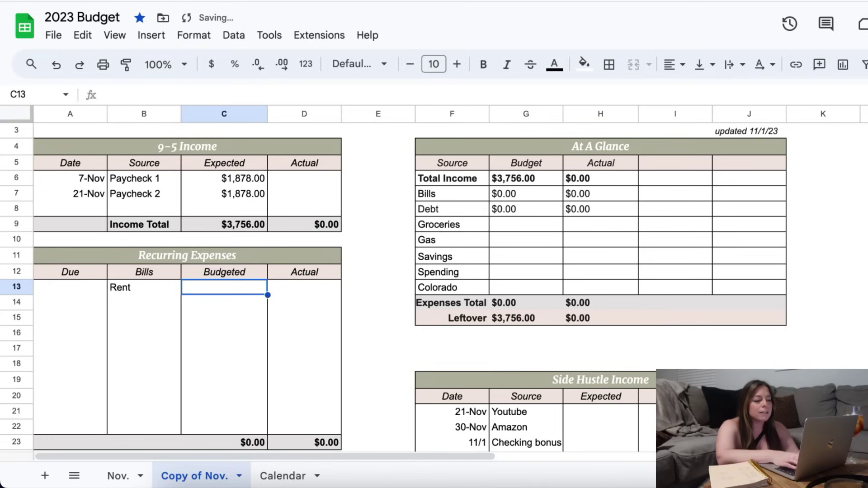
{"action": "type", "text": "975"}
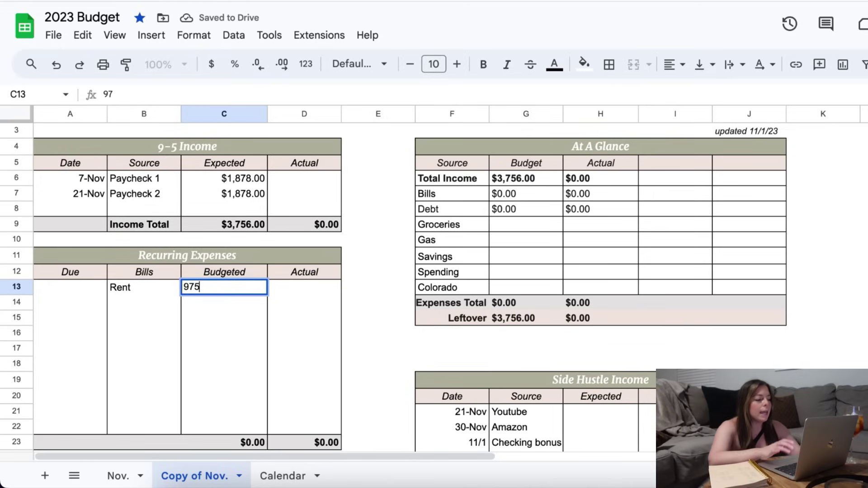
{"action": "key", "text": "Return"}
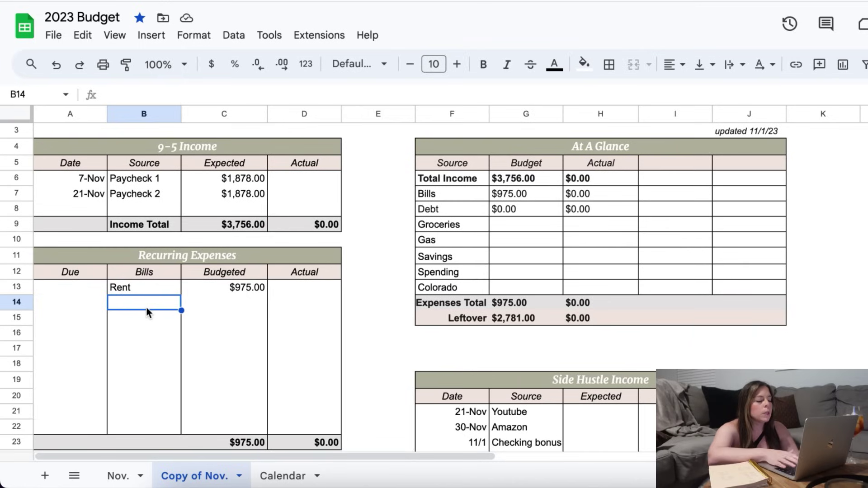
Add the bills Car with a budget of 525 and Electric with a budget of 76.66 below Rent
{"action": "type", "text": "Car"}
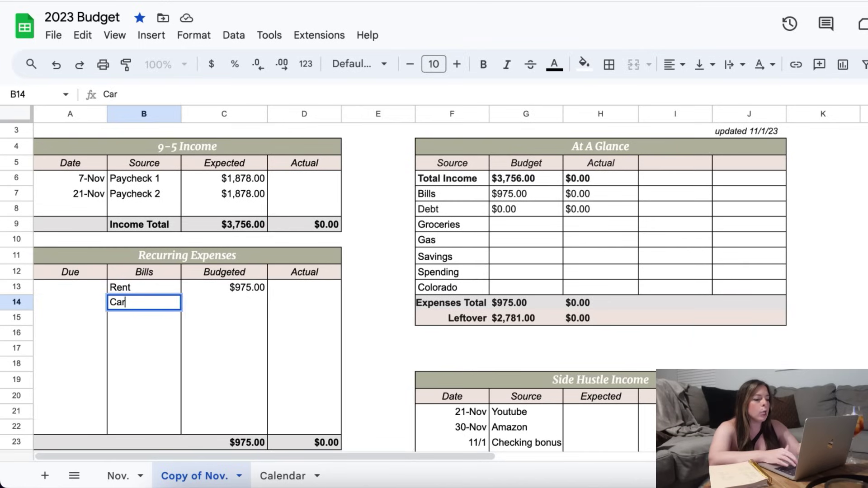
{"action": "left_click", "coordinate": [224, 302]}
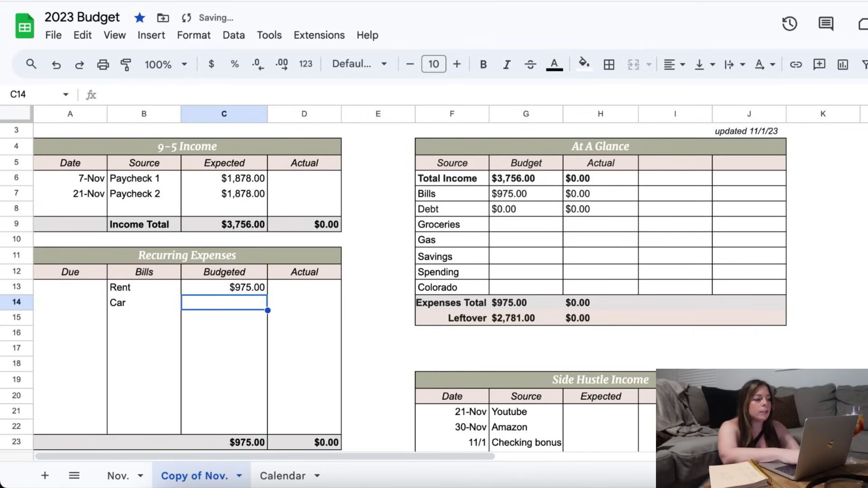
{"action": "type", "text": "525"}
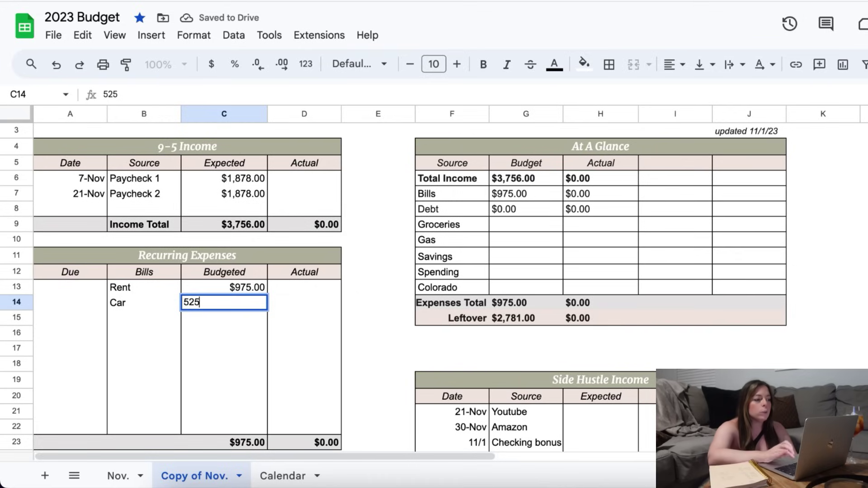
{"action": "key", "text": "Return"}
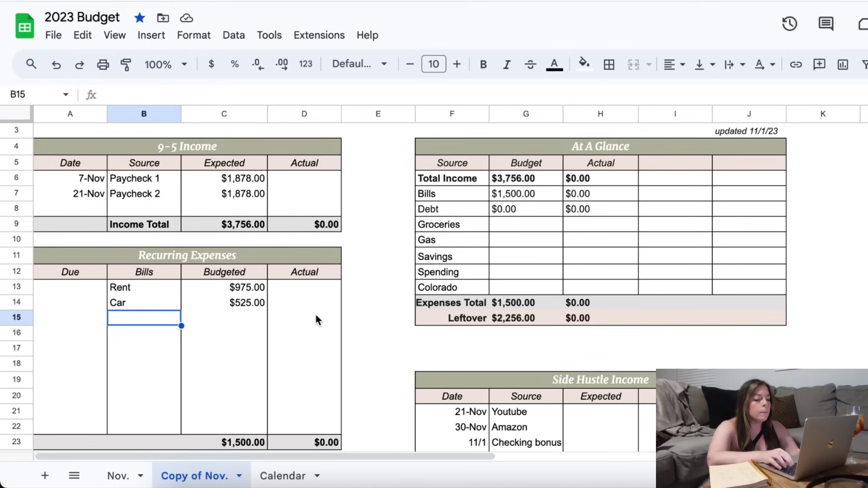
{"action": "type", "text": "Electric"}
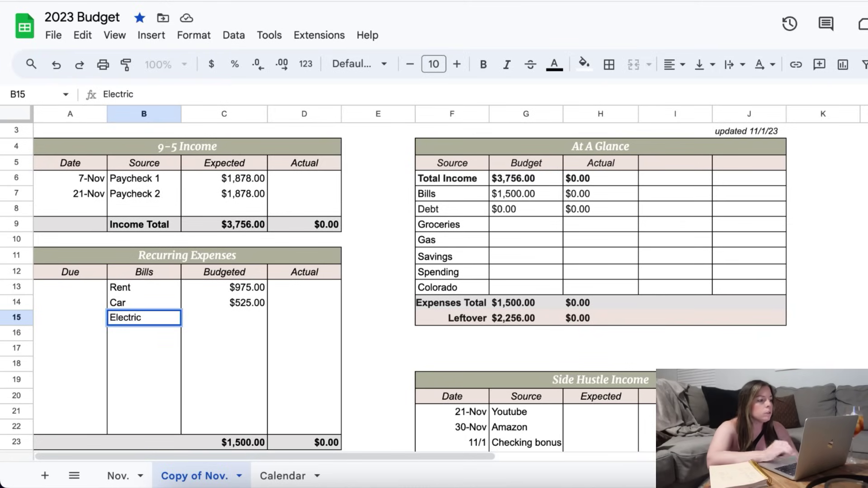
{"action": "key", "text": "Tab"}
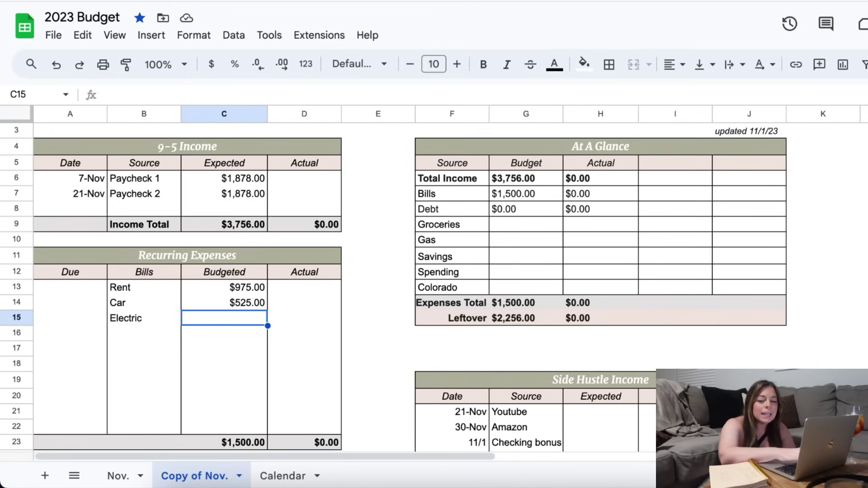
{"action": "type", "text": "76.66"}
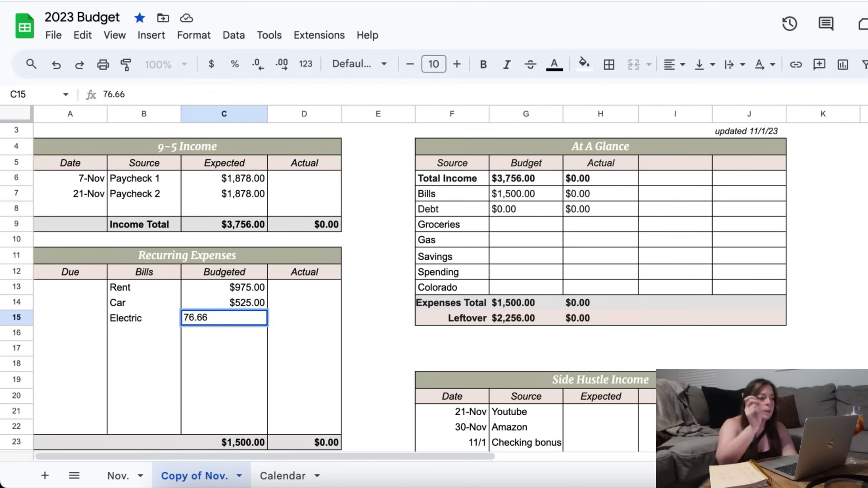
{"action": "key", "text": "Return"}
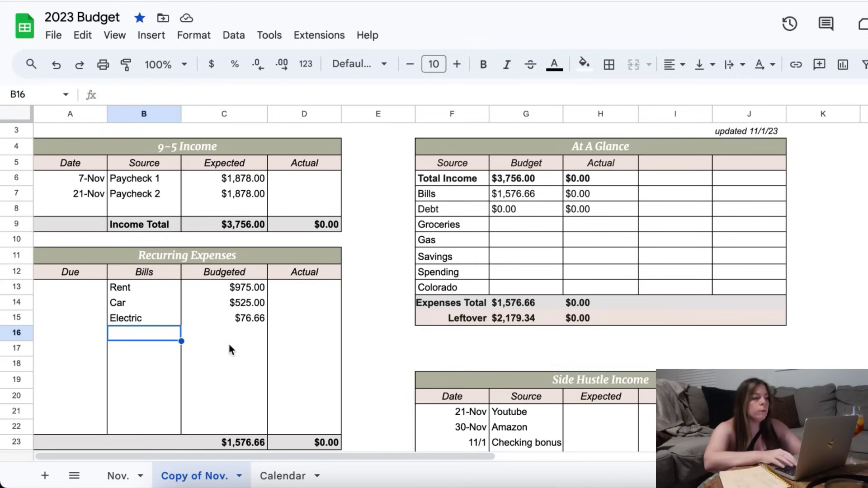
Add a Water bill below Electric with a budgeted amount of 25
{"action": "type", "text": "Water"}
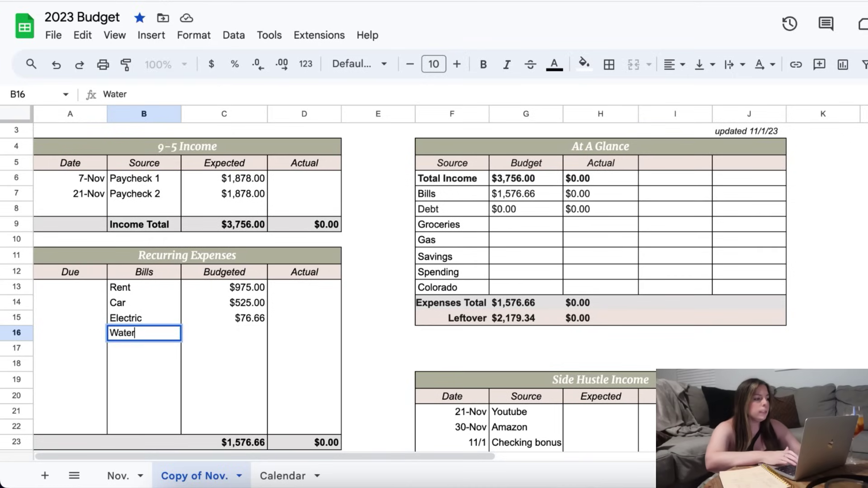
{"action": "left_click", "coordinate": [224, 333]}
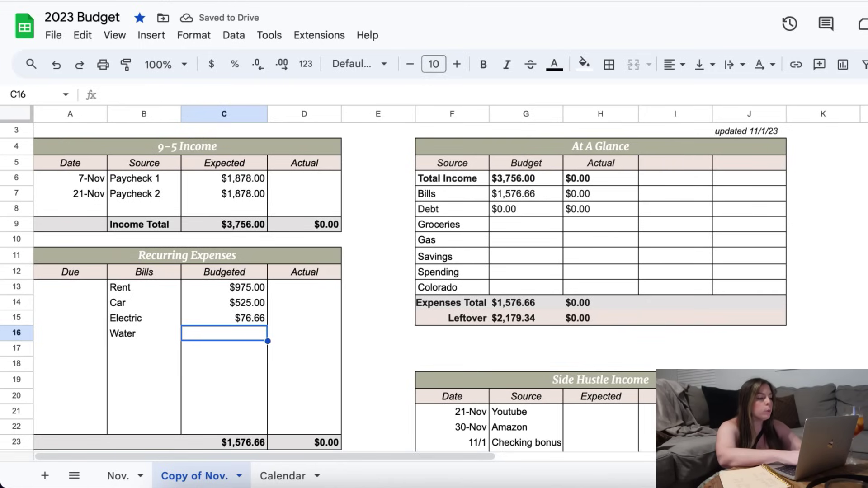
{"action": "type", "text": "25"}
{"action": "key", "text": "Return"}
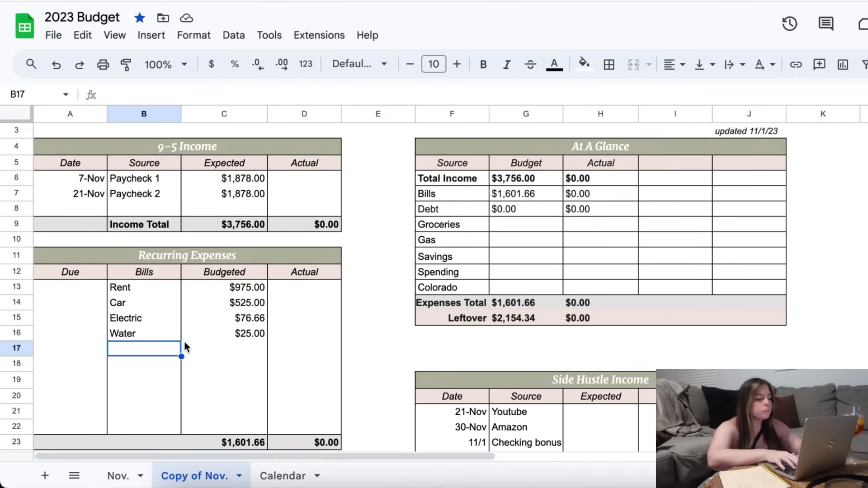
Add a TV/Internet bill below Water with a budgeted amount of 108
{"action": "type", "text": "Tv/I"}
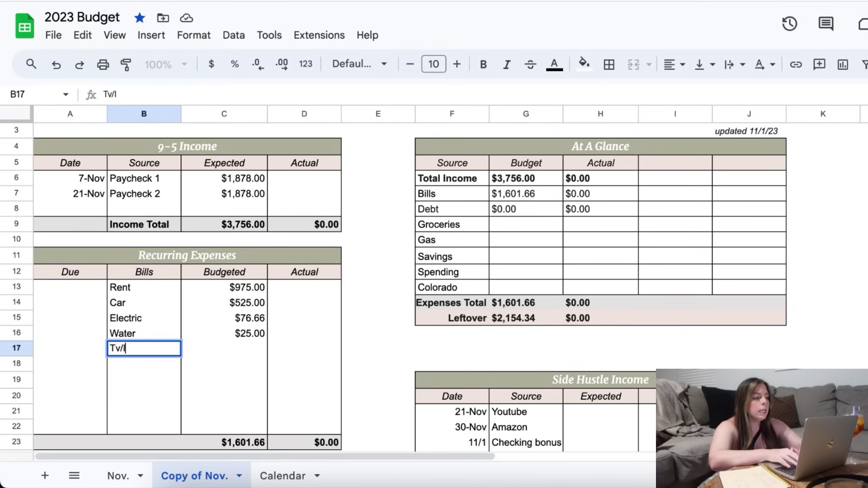
{"action": "type", "text": "nternet"}
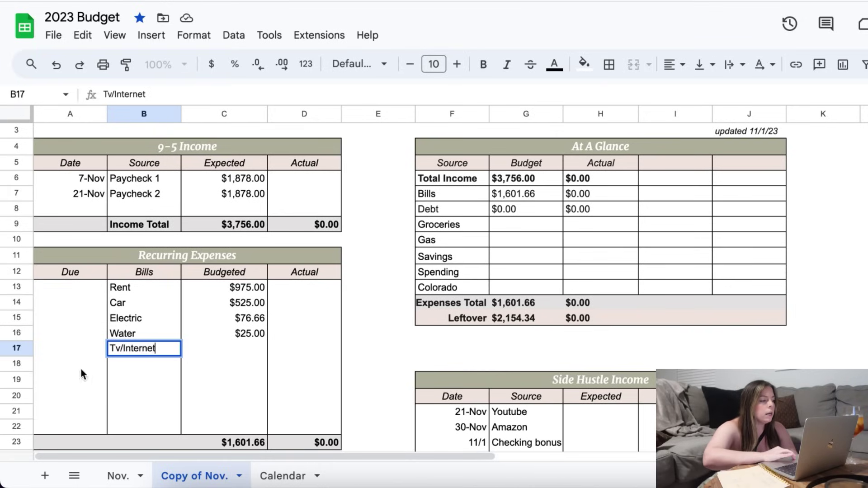
{"action": "left_click", "coordinate": [121, 349]}
{"action": "key", "text": "BackSpace"}
{"action": "type", "text": "V"}
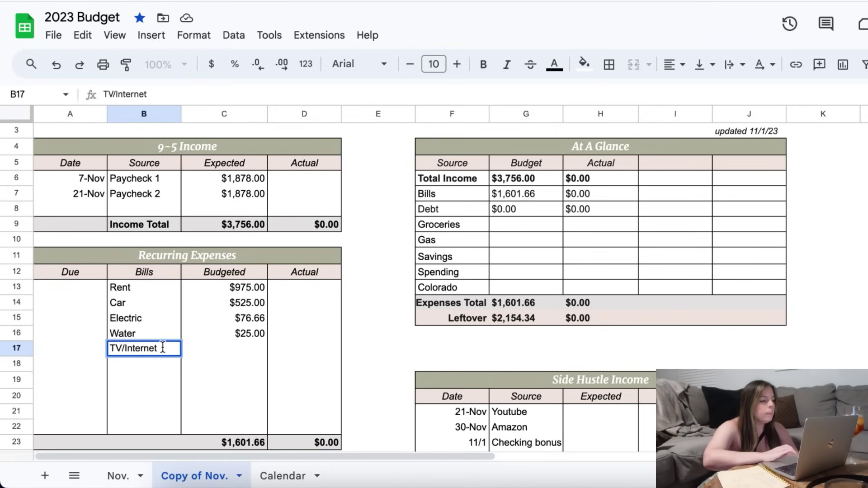
{"action": "key", "text": "Tab"}
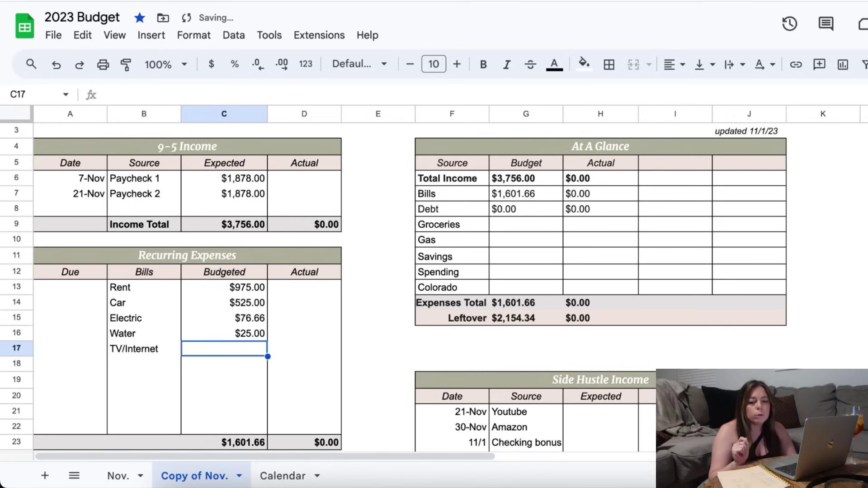
{"action": "type", "text": "108"}
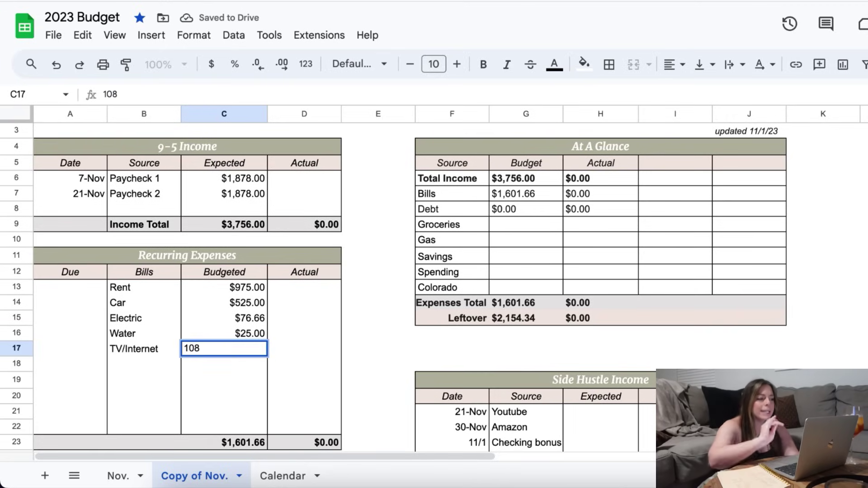
{"action": "key", "text": "Return"}
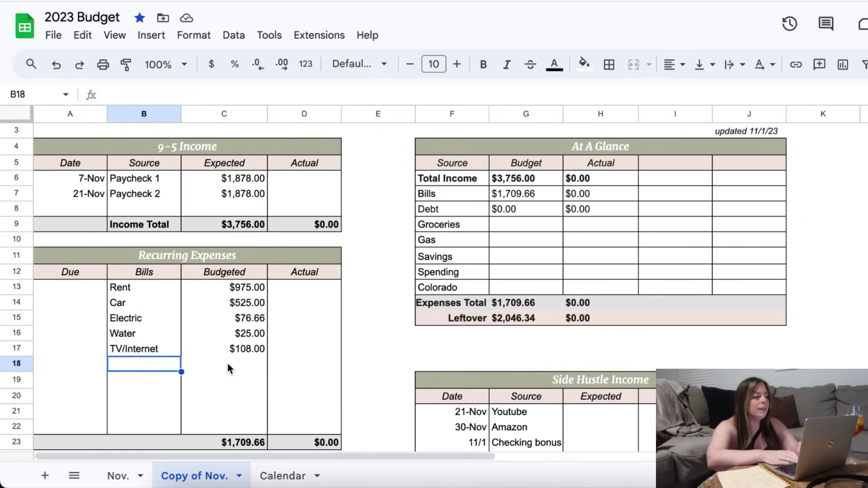
Add a Car Insurance bill below TV/Internet with a budgeted amount of $146
{"action": "type", "text": "Car Insurance"}
{"action": "key", "text": "Tab"}
{"action": "type", "text": "$146"}
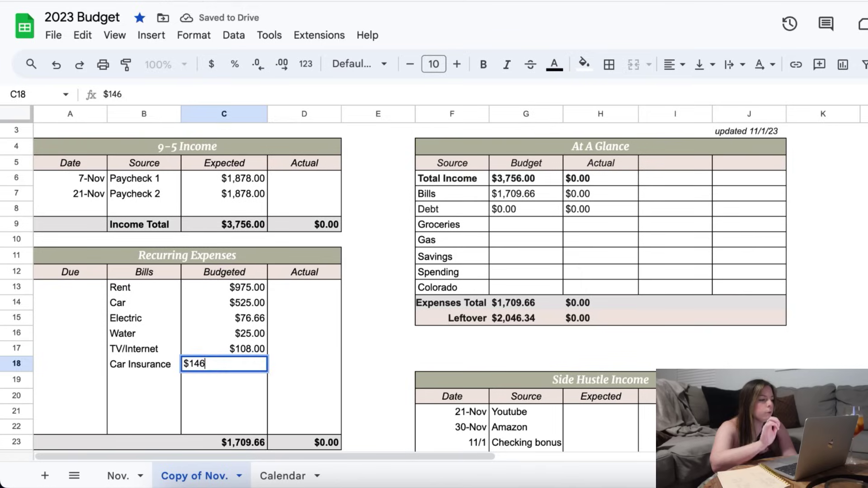
{"action": "key", "text": "Return"}
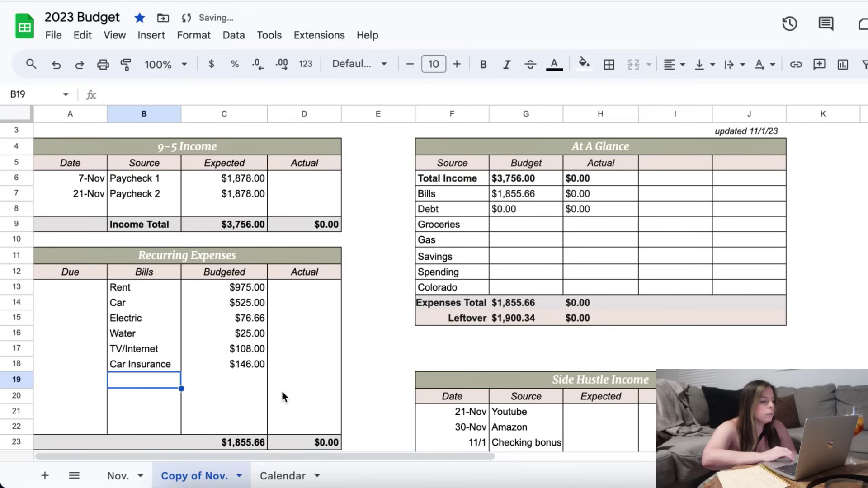
Add a Gym bill below Car Insurance with a budgeted amount of 53.04
{"action": "scroll", "coordinate": [281, 391], "scroll_direction": "down", "scroll_amount": 1}
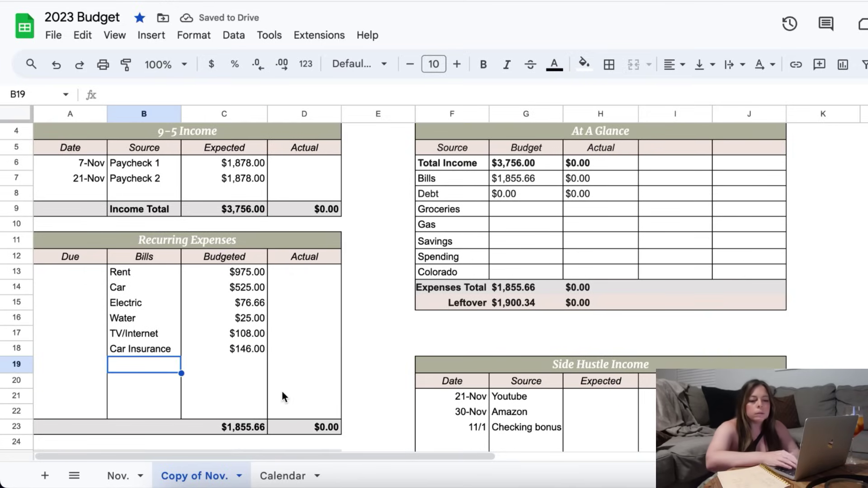
{"action": "type", "text": "Gym"}
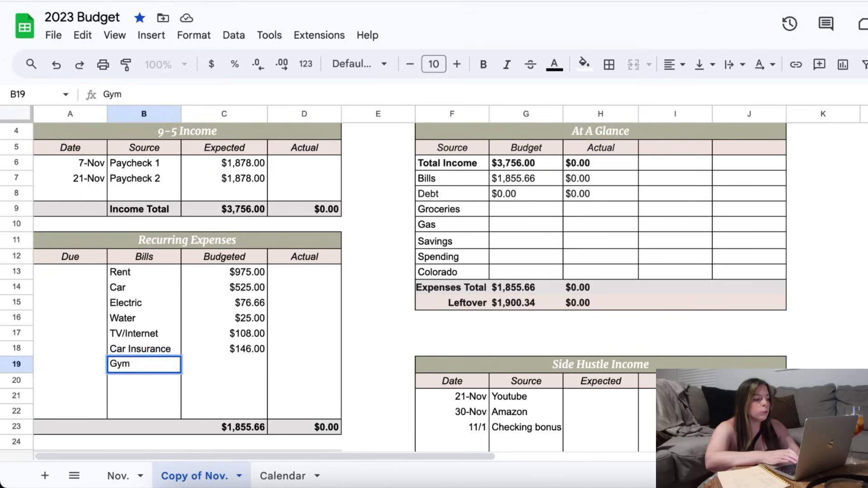
{"action": "key", "text": "Tab"}
{"action": "type", "text": "54.04"}
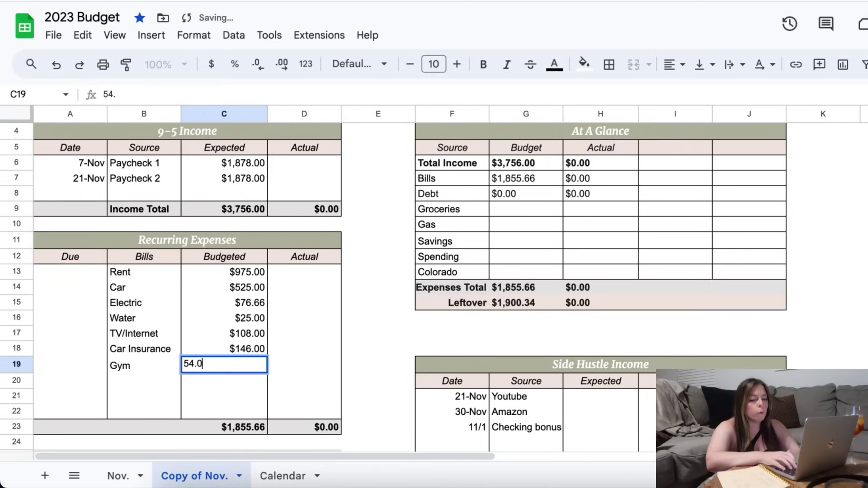
{"action": "key", "text": "BackSpace"}
{"action": "key", "text": "BackSpace"}
{"action": "key", "text": "BackSpace"}
{"action": "key", "text": "BackSpace"}
{"action": "type", "text": "3.0"}
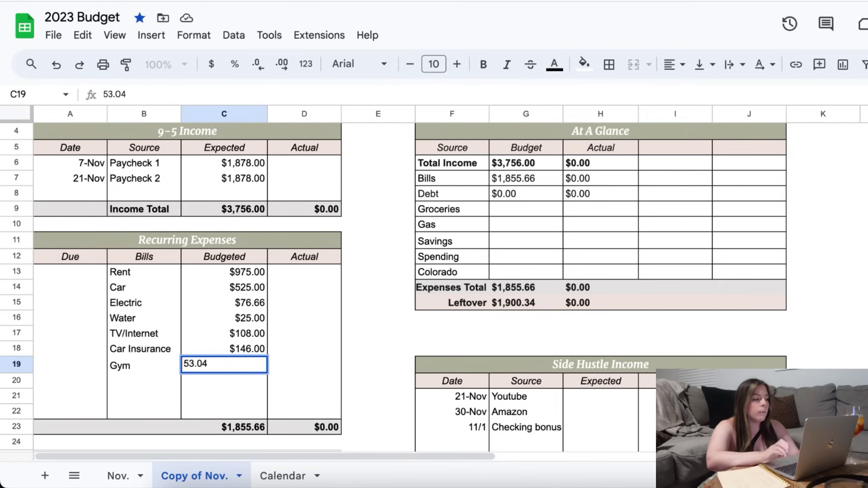
{"action": "key", "text": "Return"}
Add a HotWorx bill below Gym in the recurring expenses with a budgeted amount of 41
{"action": "type", "text": "H"}
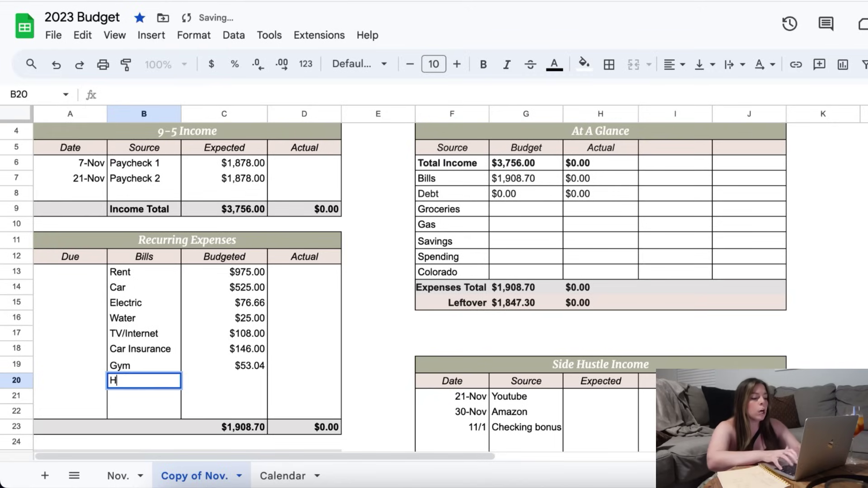
{"action": "type", "text": "otWorx"}
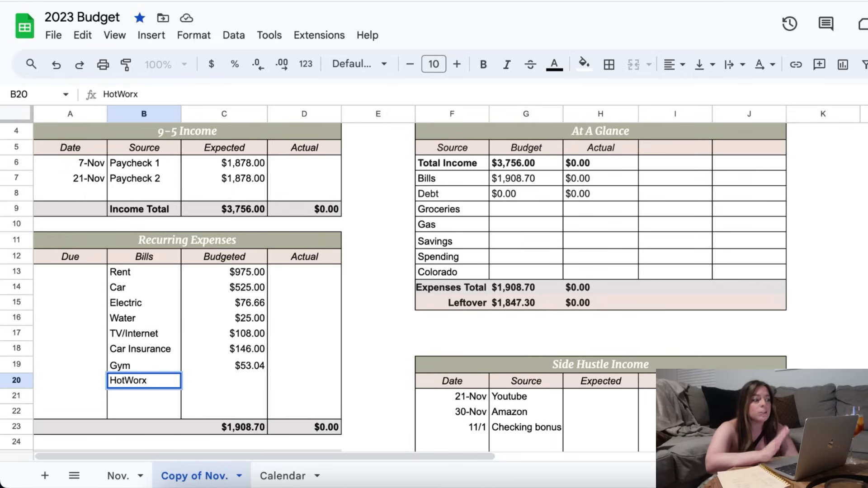
{"action": "key", "text": "Tab"}
{"action": "type", "text": "41"}
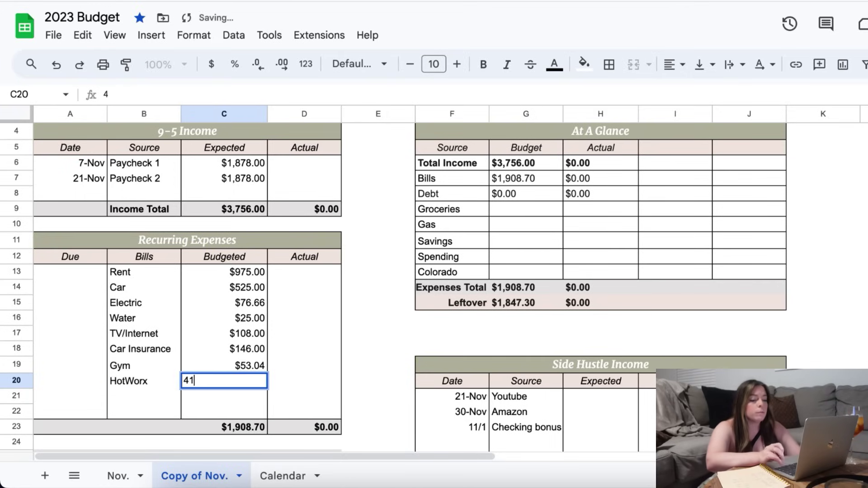
{"action": "key", "text": "Return"}
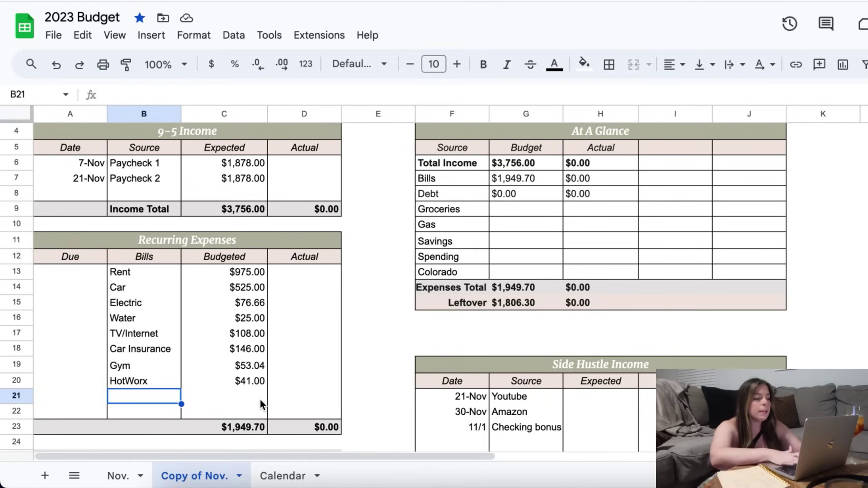
Add a Nuuly bill below HotWorx with a budgeted amount of 84.44
{"action": "type", "text": "Nuu"}
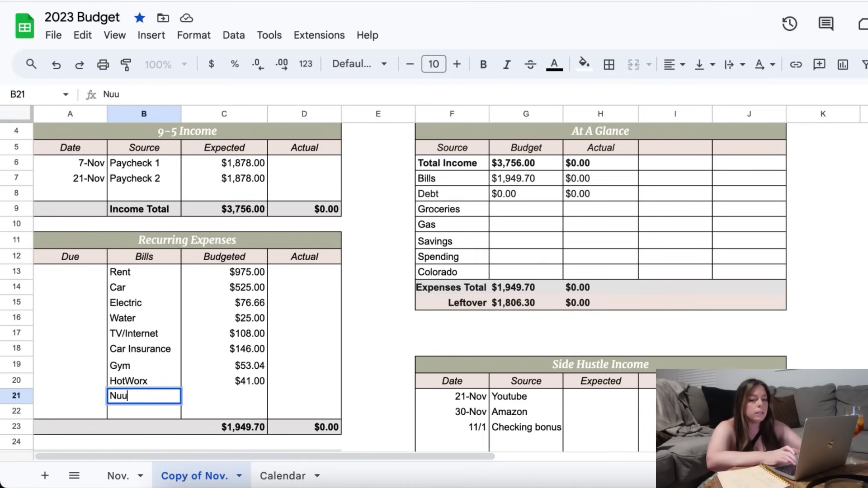
{"action": "type", "text": "ly"}
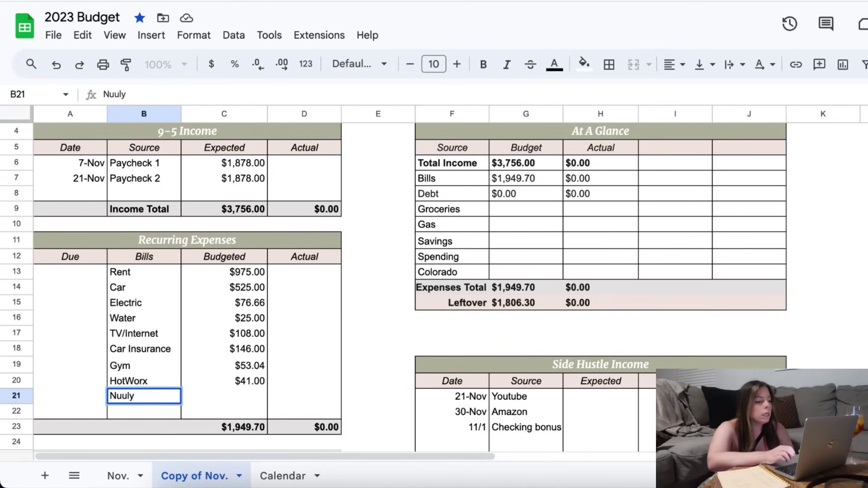
{"action": "key", "text": "Tab"}
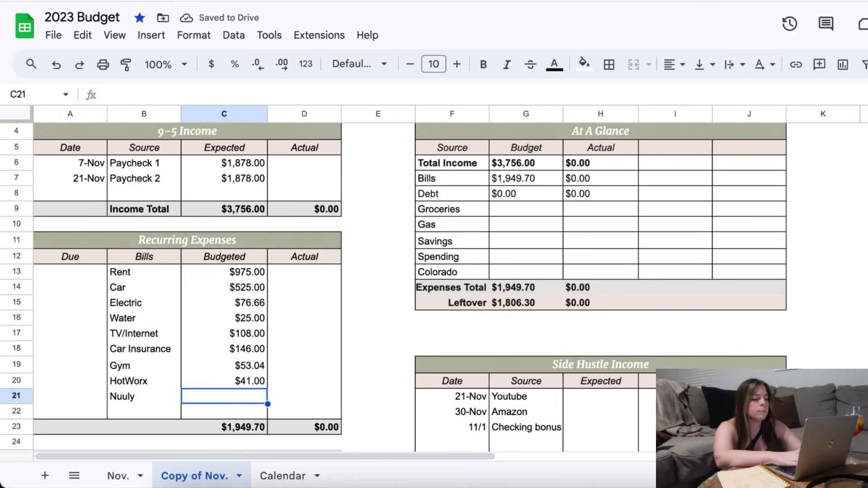
{"action": "type", "text": "84.."}
{"action": "key", "text": "BackSpace"}
{"action": "type", "text": "44"}
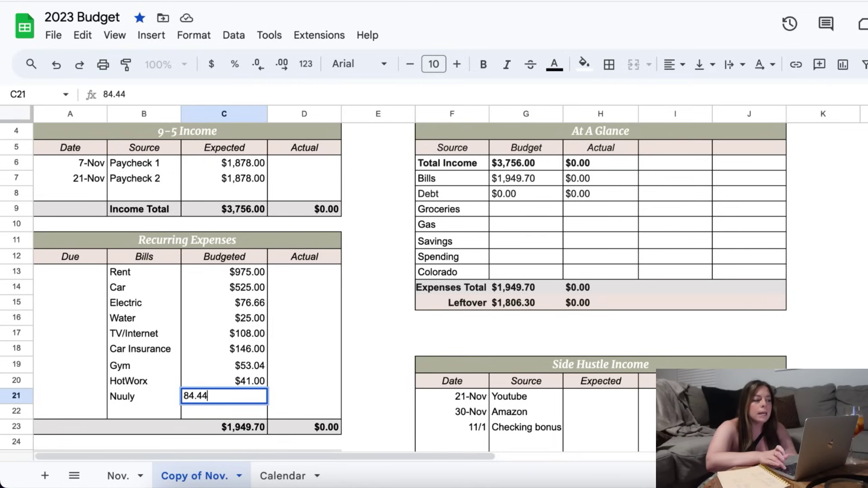
{"action": "key", "text": "Return"}
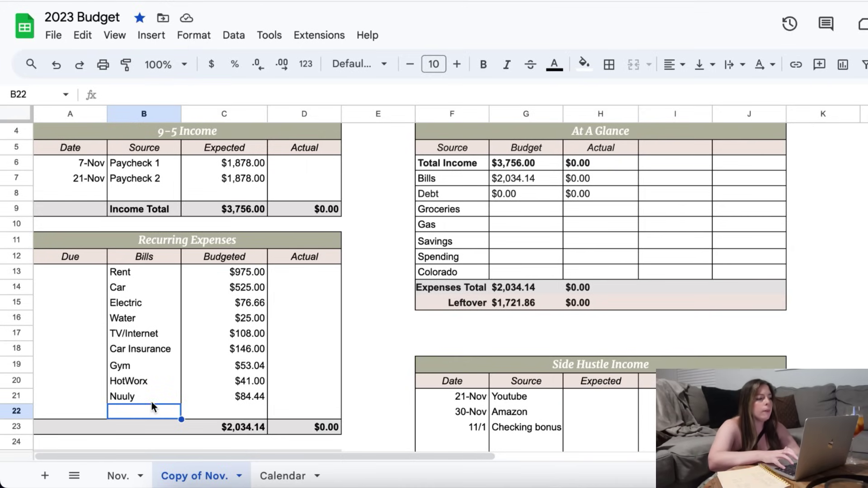
Add an Apps/Subs. bill below Nuuly and link its budgeted amount to the apps and subscriptions breakdown total with =D49
{"action": "type", "text": "A"}
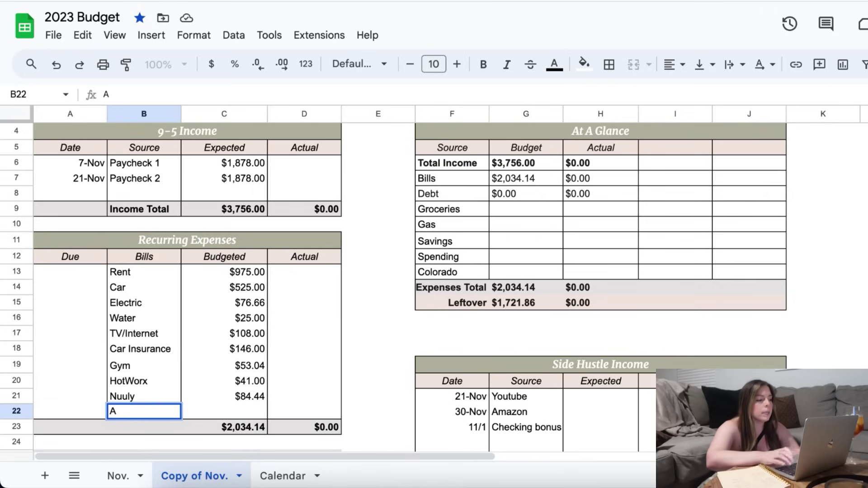
{"action": "type", "text": "pps/Subs"}
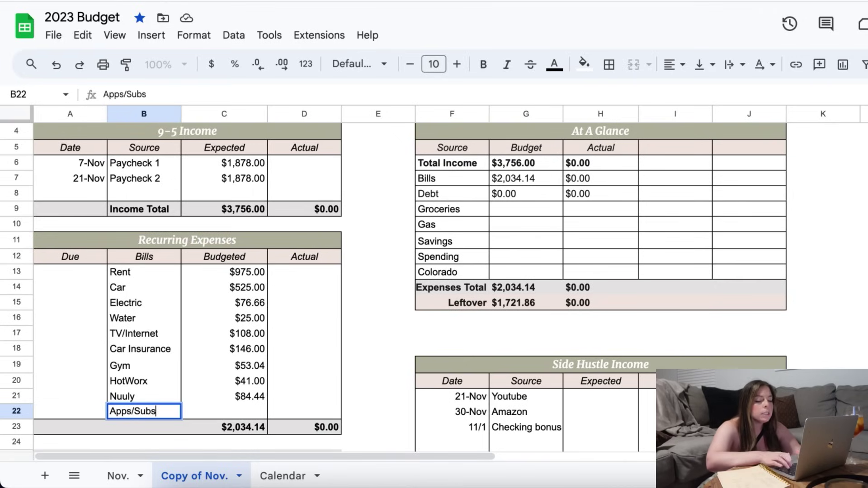
{"action": "type", "text": "."}
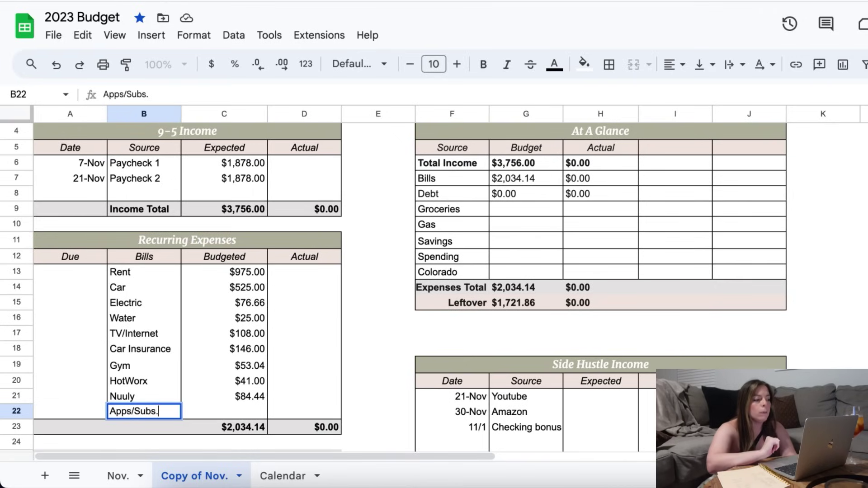
{"action": "key", "text": "Tab"}
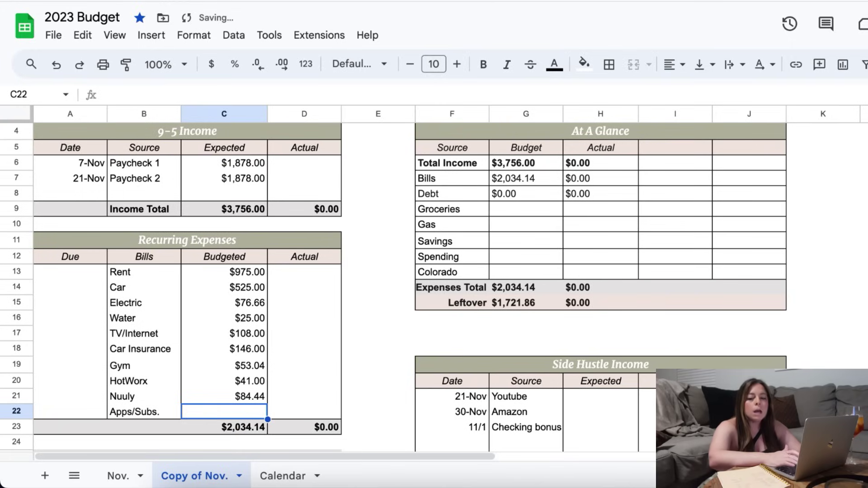
{"action": "scroll", "coordinate": [170, 397], "scroll_direction": "down", "scroll_amount": 6}
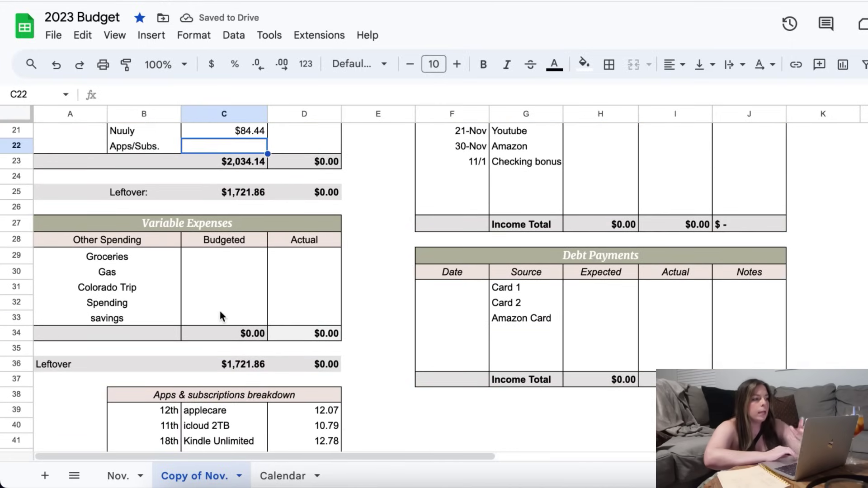
{"action": "type", "text": "="}
{"action": "scroll", "coordinate": [220, 311], "scroll_direction": "down", "scroll_amount": 4}
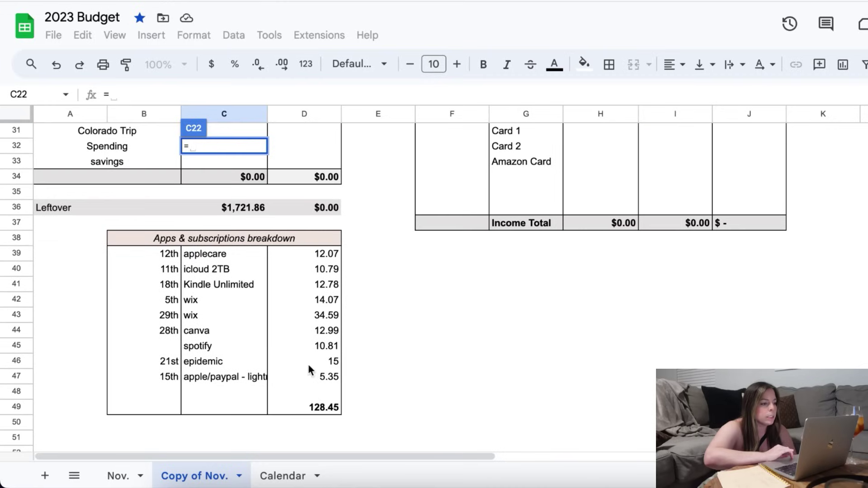
{"action": "left_click", "coordinate": [315, 408]}
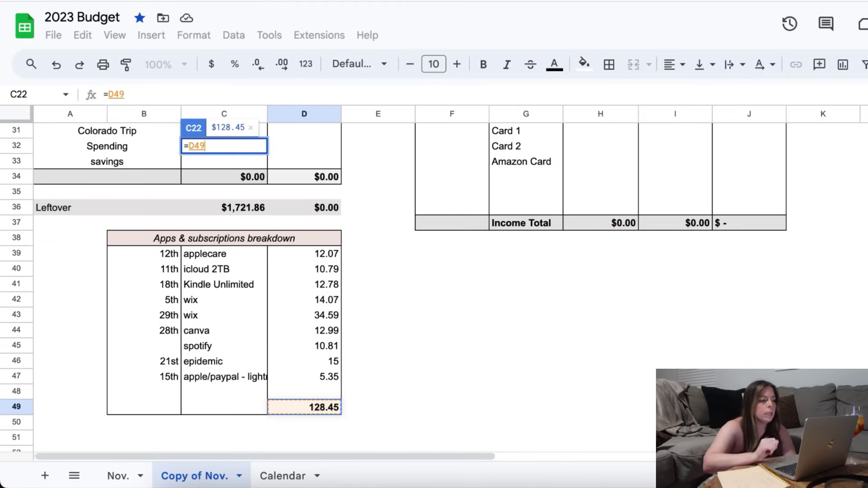
{"action": "key", "text": "Return"}
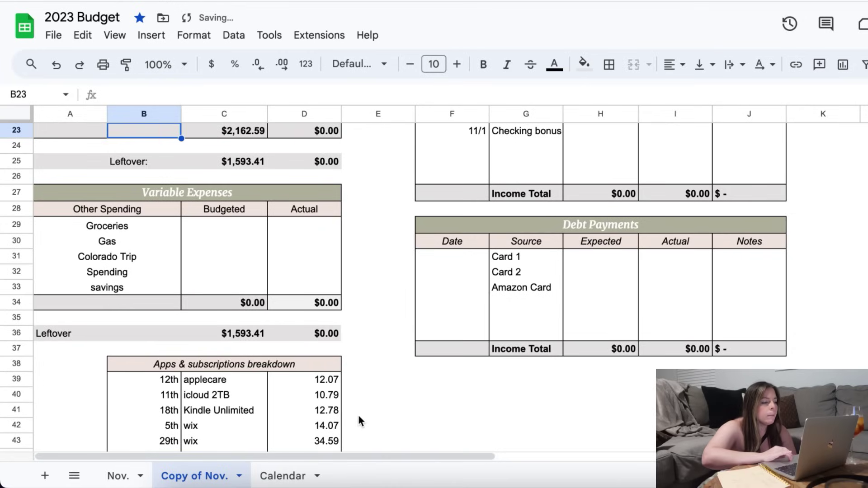
Review the apps and subscriptions breakdown, and check the recurring expenses with their budgeted total and leftover amount
{"action": "scroll", "coordinate": [358, 415], "scroll_direction": "down", "scroll_amount": 3}
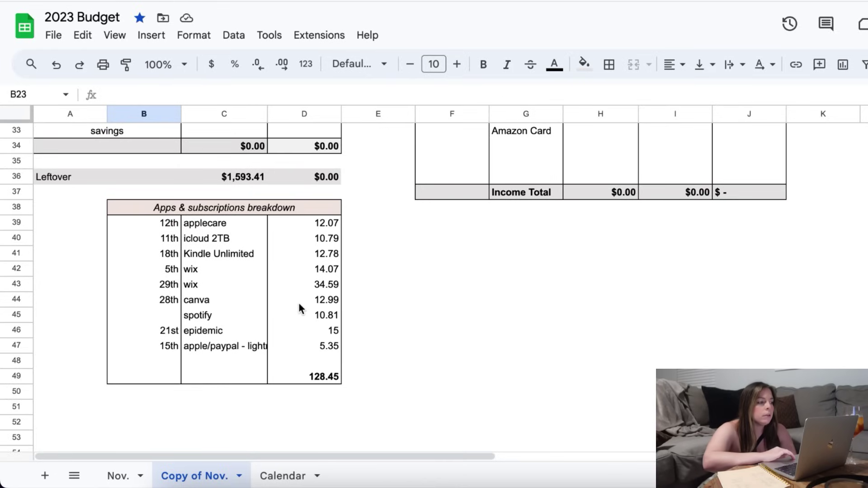
{"action": "left_click", "coordinate": [227, 351]}
{"action": "left_click", "coordinate": [317, 347]}
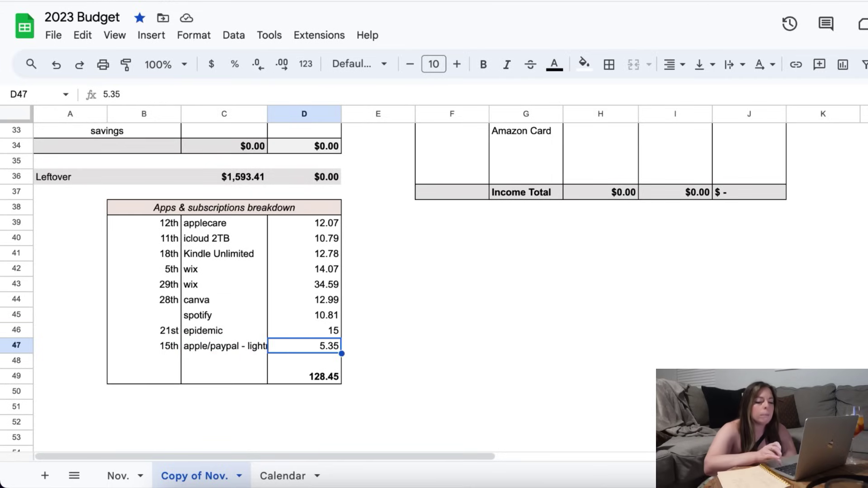
{"action": "left_click", "coordinate": [374, 352]}
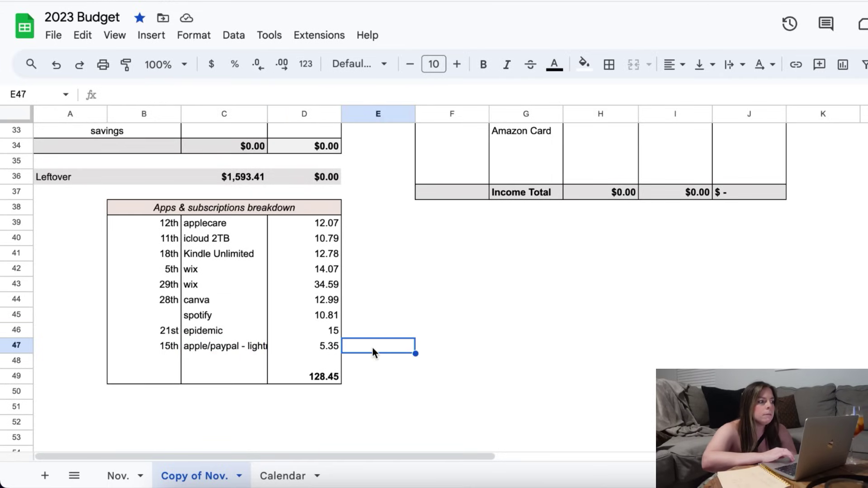
{"action": "scroll", "coordinate": [372, 346], "scroll_direction": "up", "scroll_amount": 10}
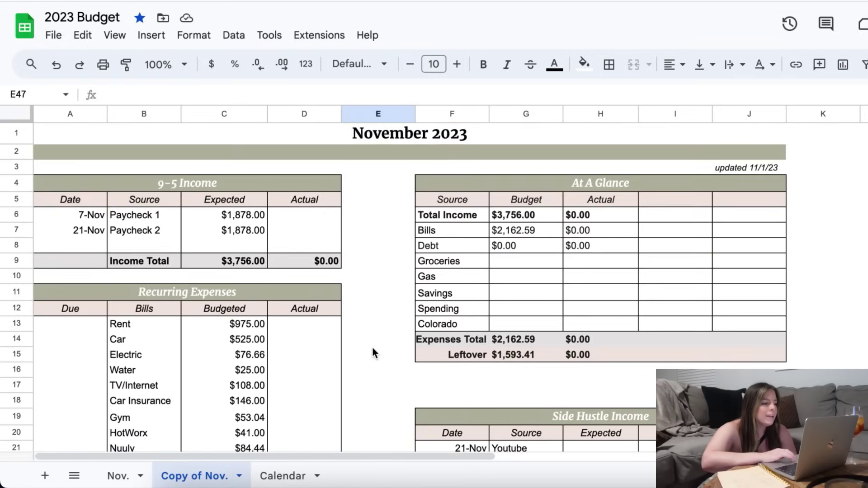
{"action": "scroll", "coordinate": [373, 353], "scroll_direction": "down", "scroll_amount": 2}
{"action": "scroll", "coordinate": [372, 347], "scroll_direction": "down", "scroll_amount": 1}
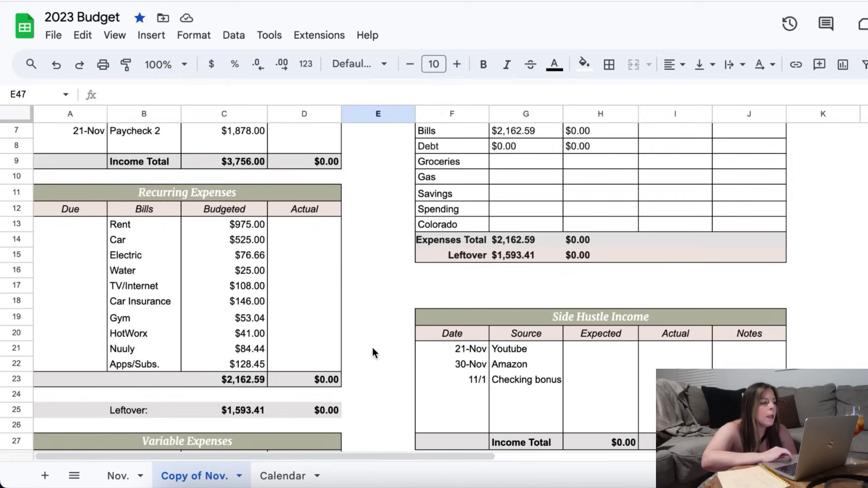
{"action": "left_click", "coordinate": [234, 366]}
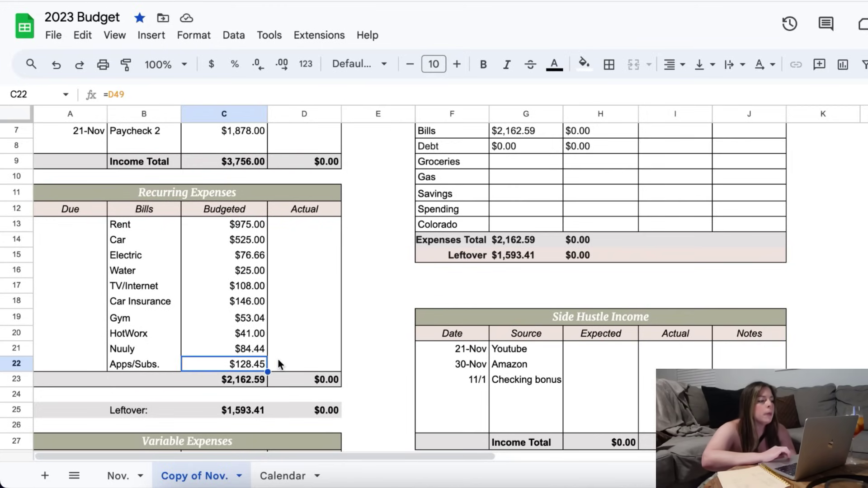
{"action": "left_click", "coordinate": [279, 364]}
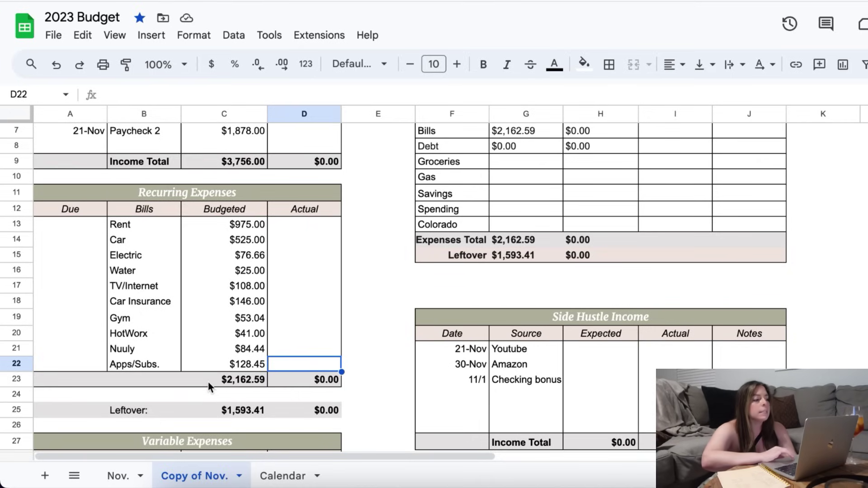
{"action": "left_click", "coordinate": [240, 423]}
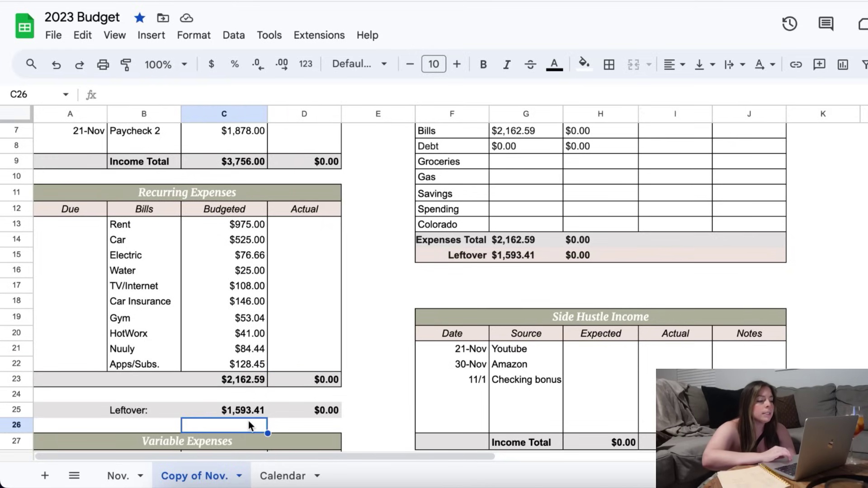
Set the budgeted variable expenses to 300 for Groceries and 150 for Gas
{"action": "scroll", "coordinate": [248, 421], "scroll_direction": "down", "scroll_amount": 5}
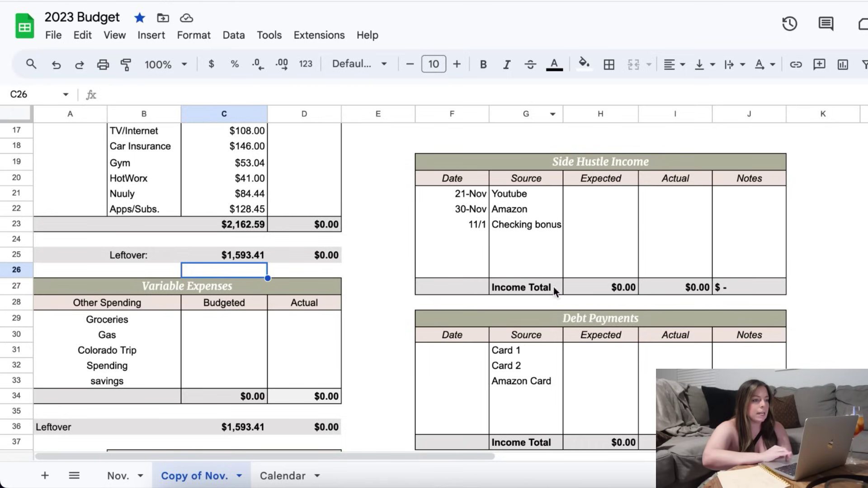
{"action": "left_click", "coordinate": [195, 305]}
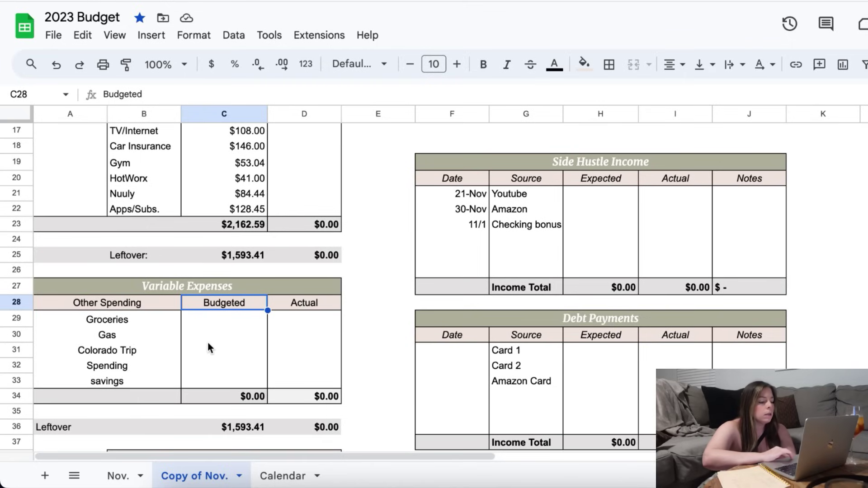
{"action": "left_click", "coordinate": [205, 324]}
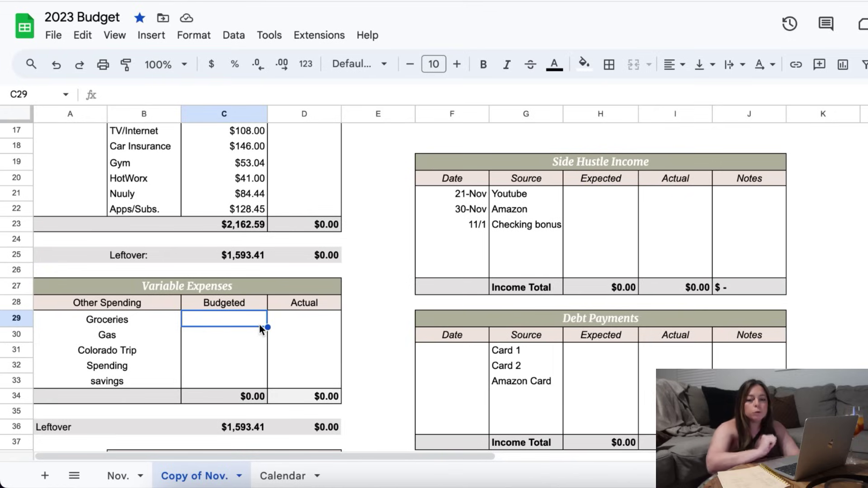
{"action": "type", "text": "300"}
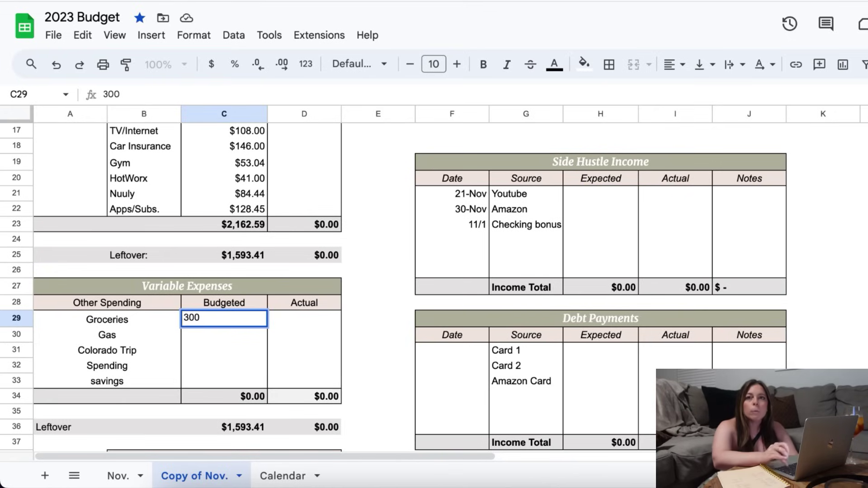
{"action": "key", "text": "Return"}
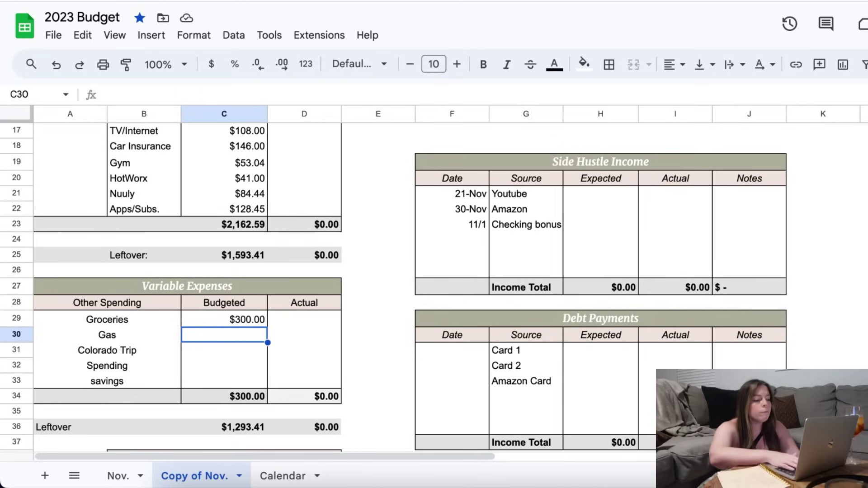
{"action": "type", "text": "150"}
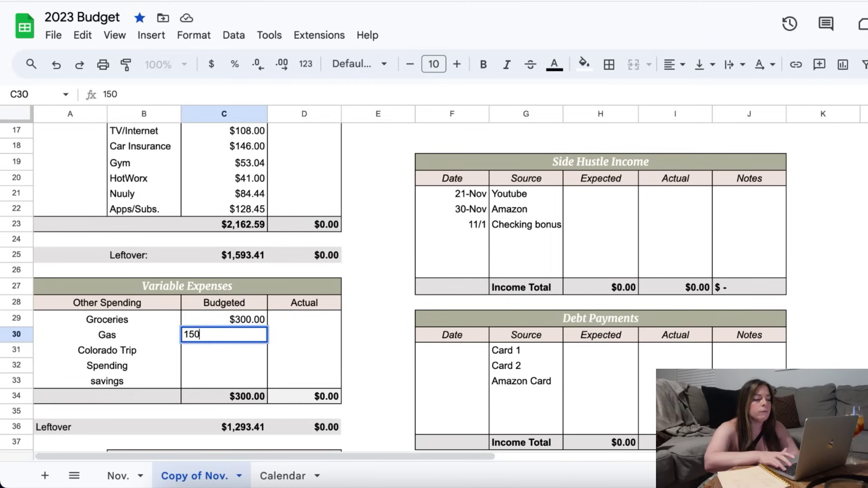
{"action": "key", "text": "Return"}
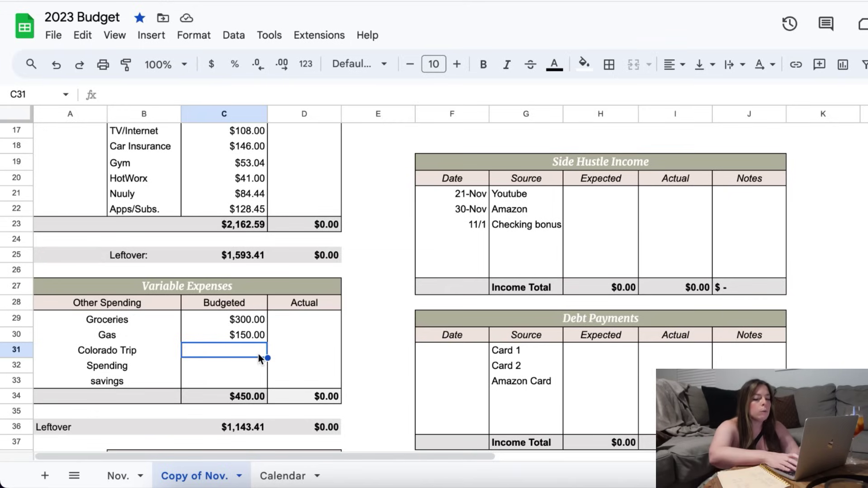
Set the budgeted variable expenses to 200 for Colorado Trip and 300 for Spending
{"action": "type", "text": "200"}
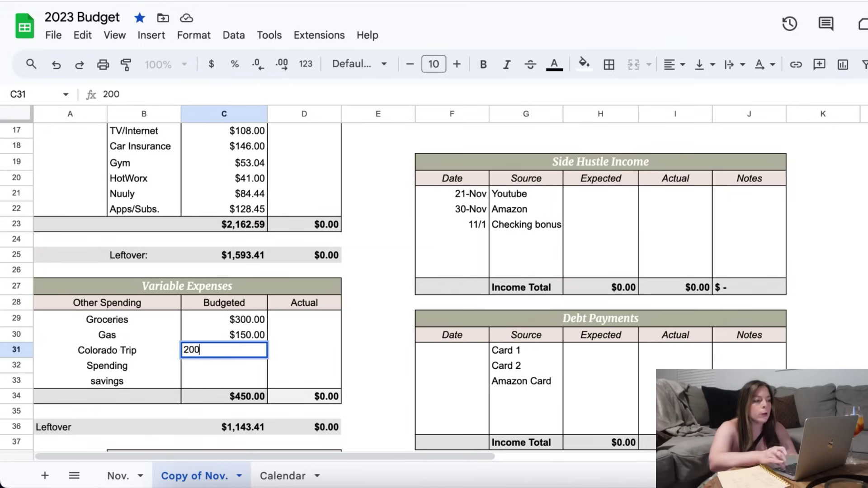
{"action": "key", "text": "Return"}
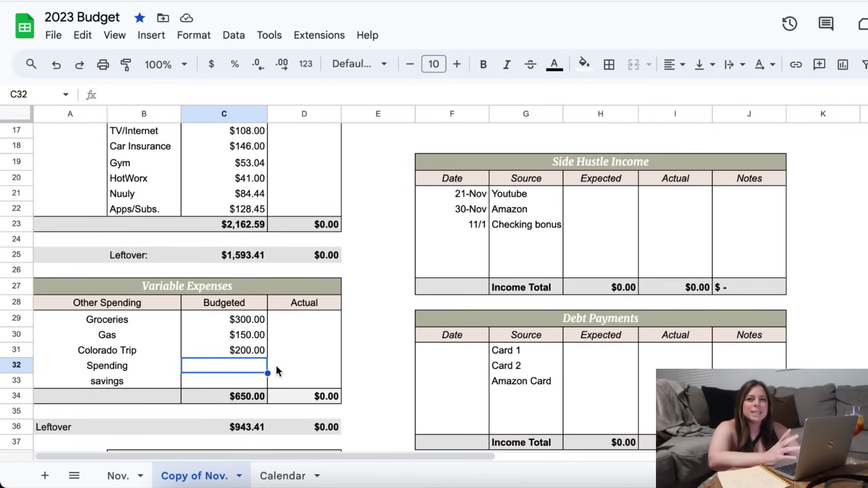
{"action": "type", "text": "300"}
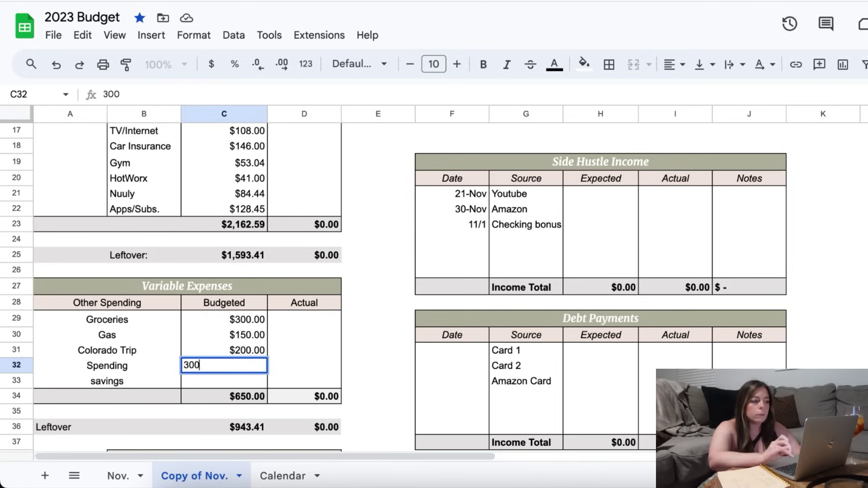
{"action": "key", "text": "Return"}
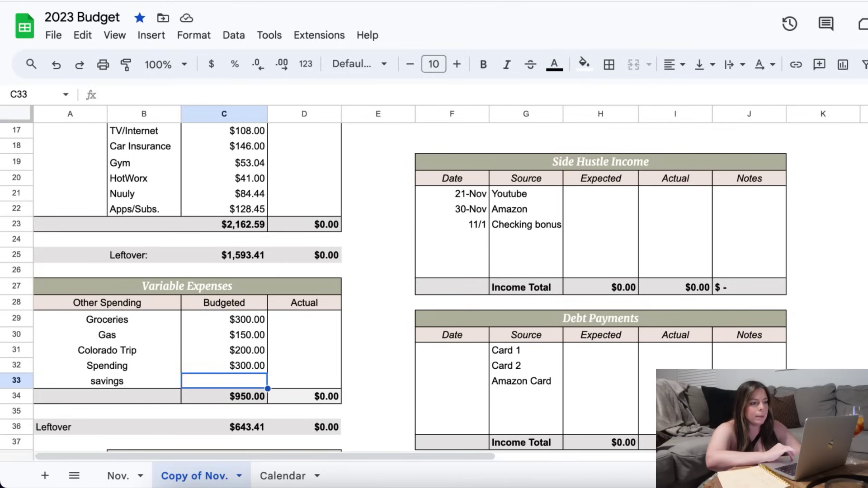
Rename the savings row under Variable Expenses to Saving and set its budgeted amount to 300
{"action": "left_click", "coordinate": [163, 379]}
{"action": "type", "text": "Saving"}
{"action": "key", "text": "Tab"}
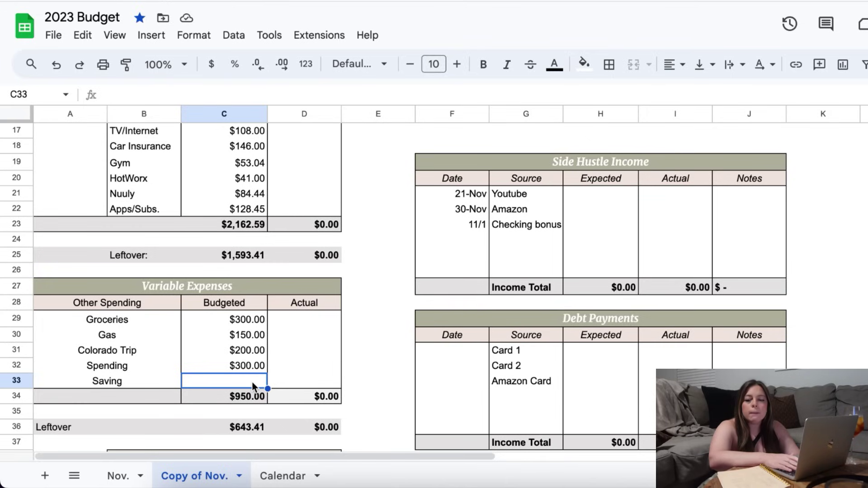
{"action": "type", "text": "200"}
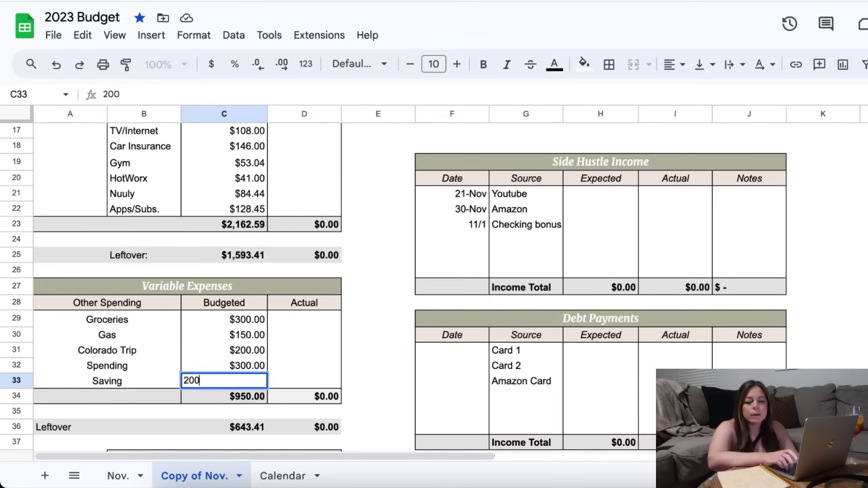
{"action": "key", "text": "BackSpace"}
{"action": "key", "text": "BackSpace"}
{"action": "key", "text": "BackSpace"}
{"action": "type", "text": "300"}
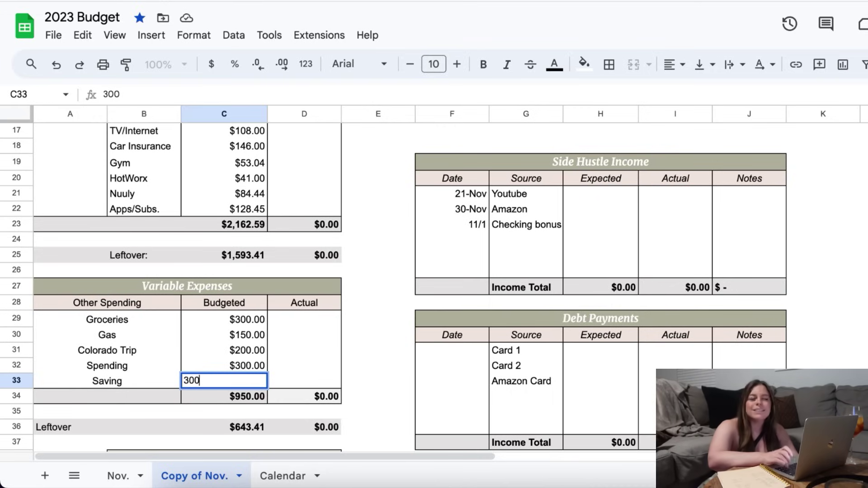
{"action": "key", "text": "Return"}
{"action": "scroll", "coordinate": [340, 382], "scroll_direction": "down", "scroll_amount": 1}
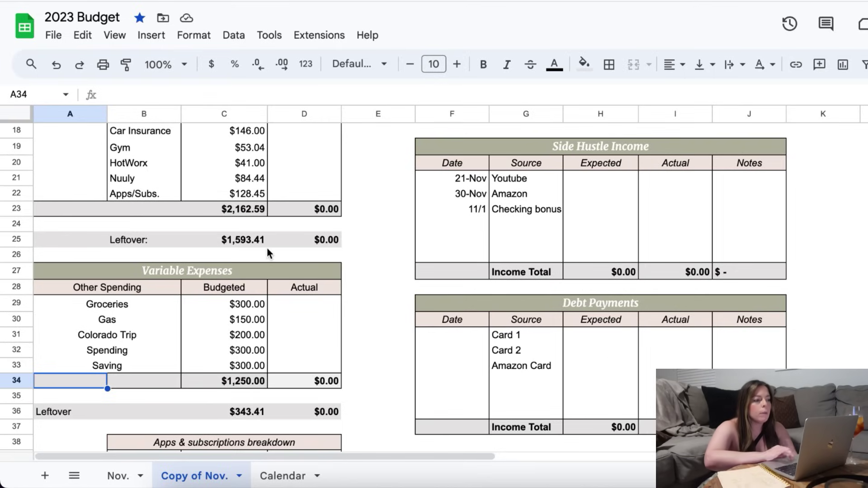
Enter expected side hustle income of 337 for Youtube, 20 for Amazon and 300 for Checking bonus, and check the expected total's formula
{"action": "scroll", "coordinate": [564, 195], "scroll_direction": "up", "scroll_amount": 1}
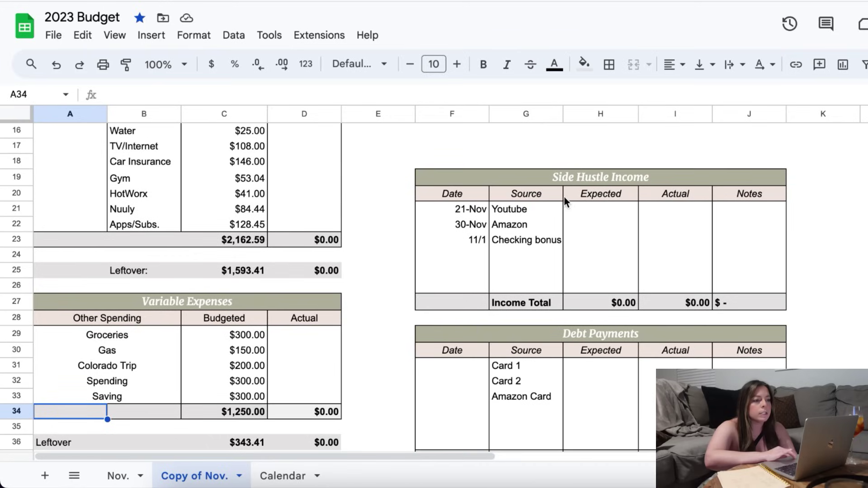
{"action": "left_click", "coordinate": [592, 216]}
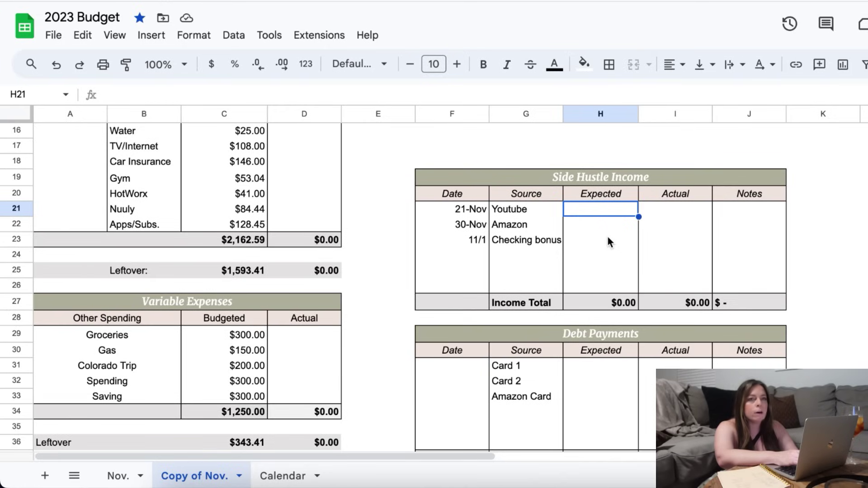
{"action": "type", "text": "337"}
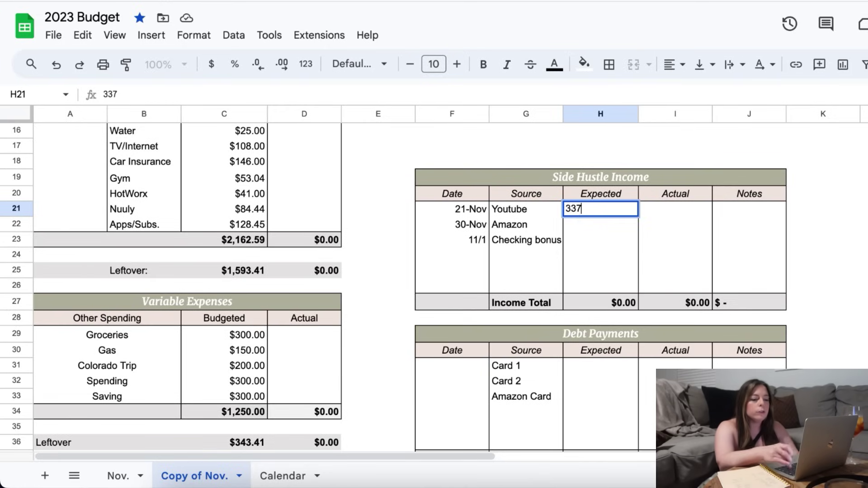
{"action": "key", "text": "Return"}
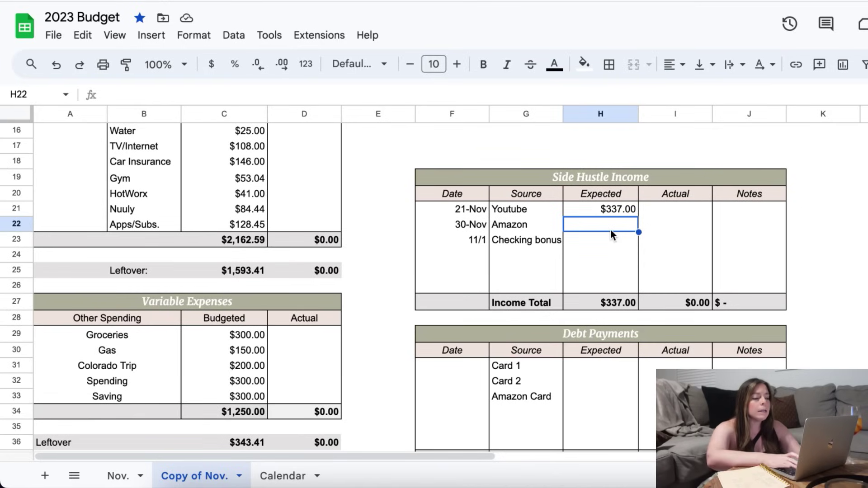
{"action": "type", "text": "20"}
{"action": "key", "text": "Return"}
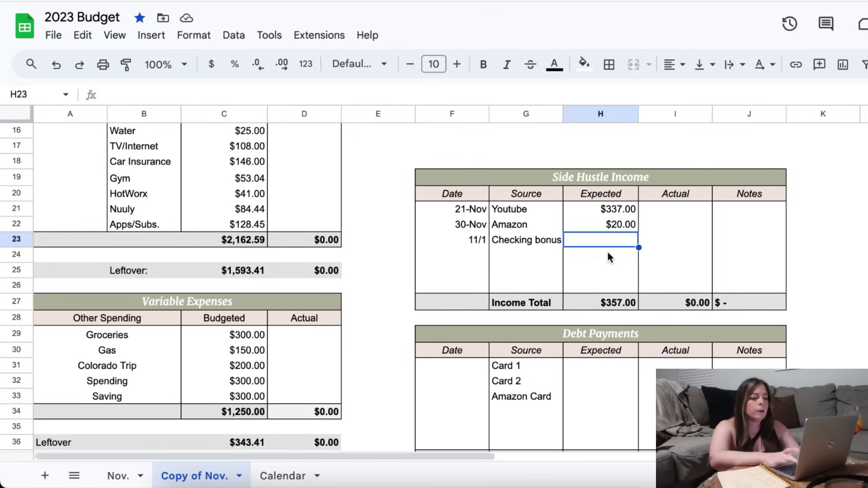
{"action": "type", "text": "300"}
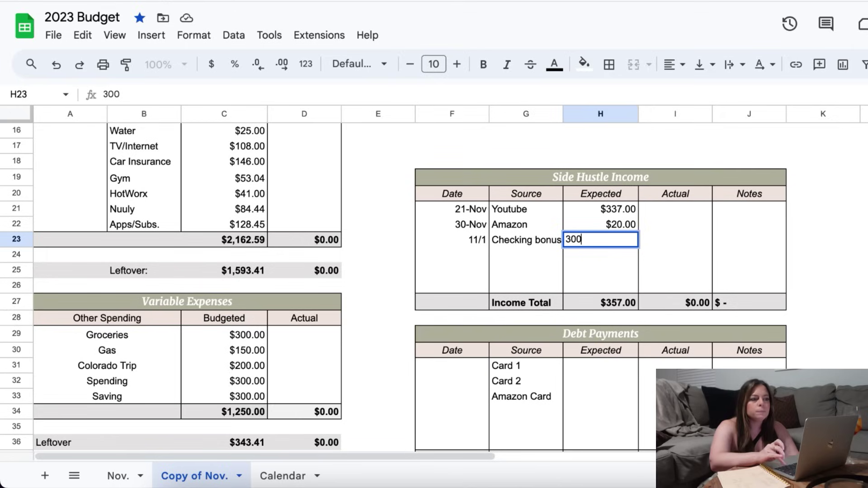
{"action": "key", "text": "Return"}
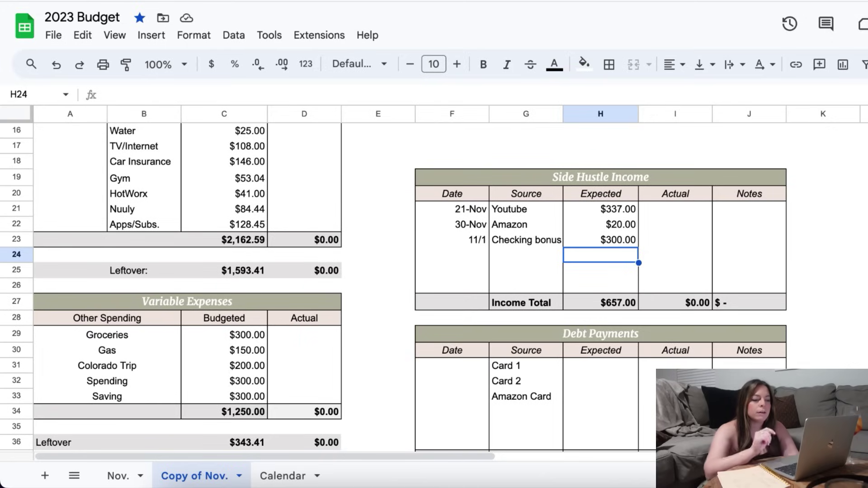
{"action": "key", "text": "Down"}
{"action": "key", "text": "Down"}
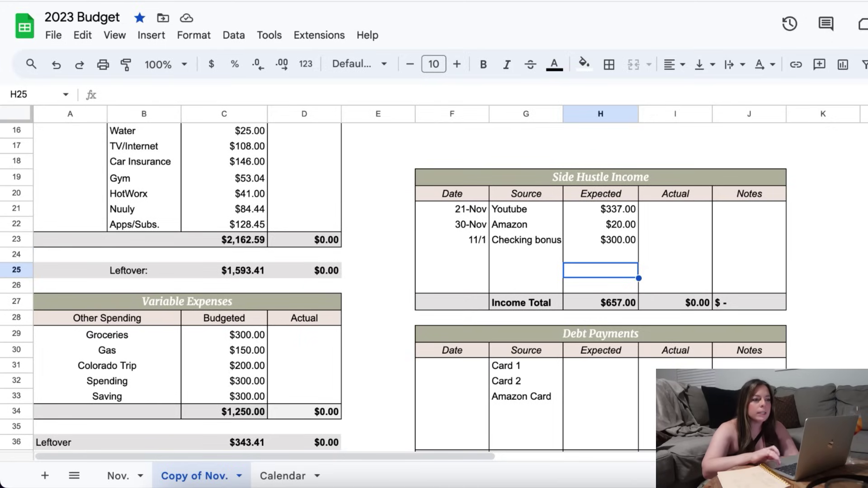
{"action": "key", "text": "Down"}
{"action": "key", "text": "Down"}
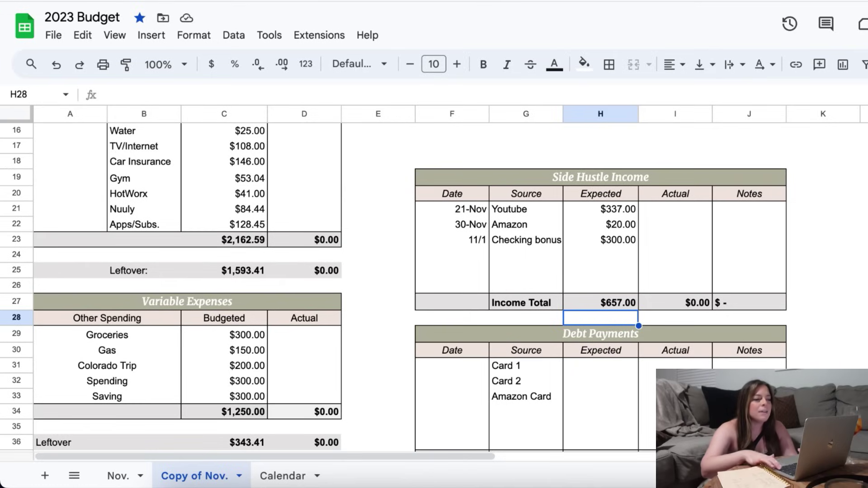
{"action": "left_click", "coordinate": [600, 302]}
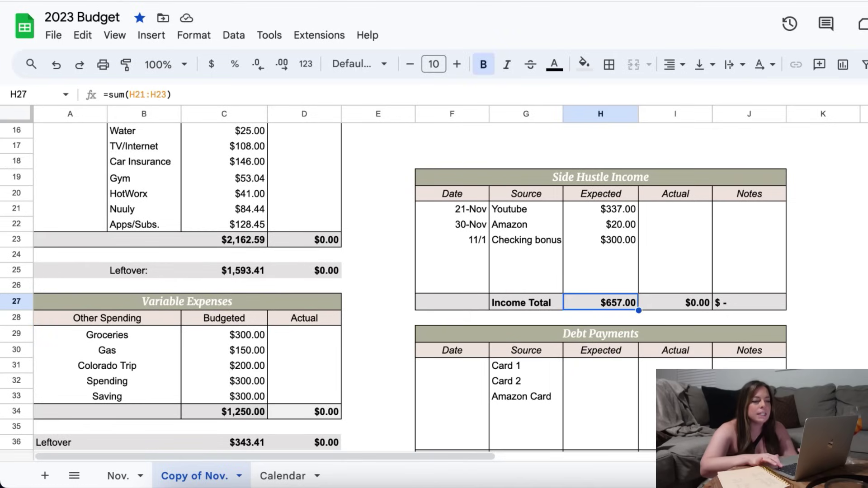
{"action": "left_click", "coordinate": [600, 317]}
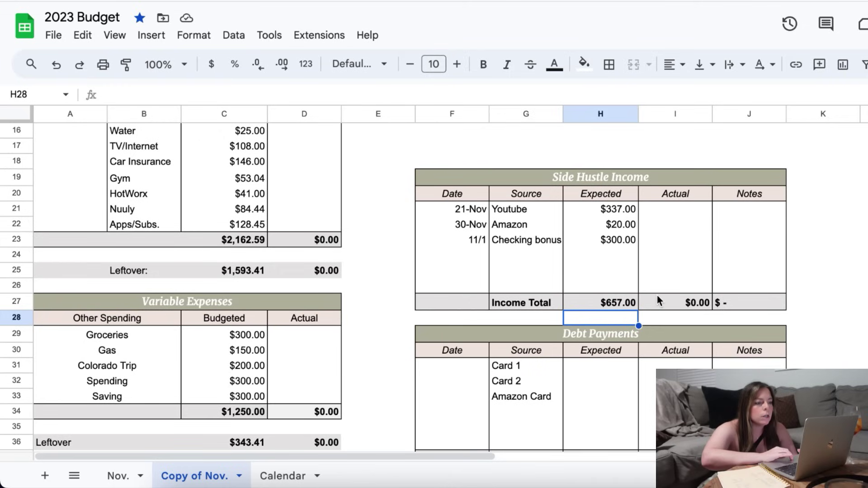
Enter expected debt payments of 41 for Card 1, 90 for Card 2 and 750 for Amazon Card
{"action": "scroll", "coordinate": [657, 296], "scroll_direction": "down", "scroll_amount": 1}
{"action": "left_click", "coordinate": [603, 353]}
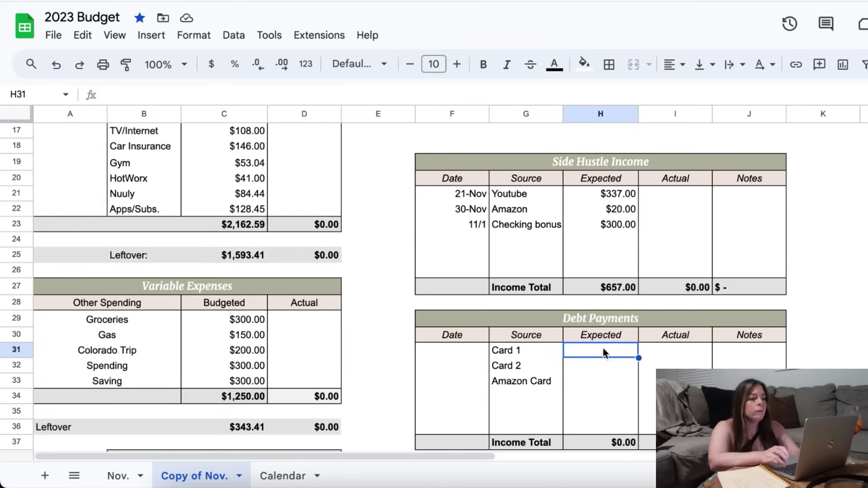
{"action": "type", "text": "41"}
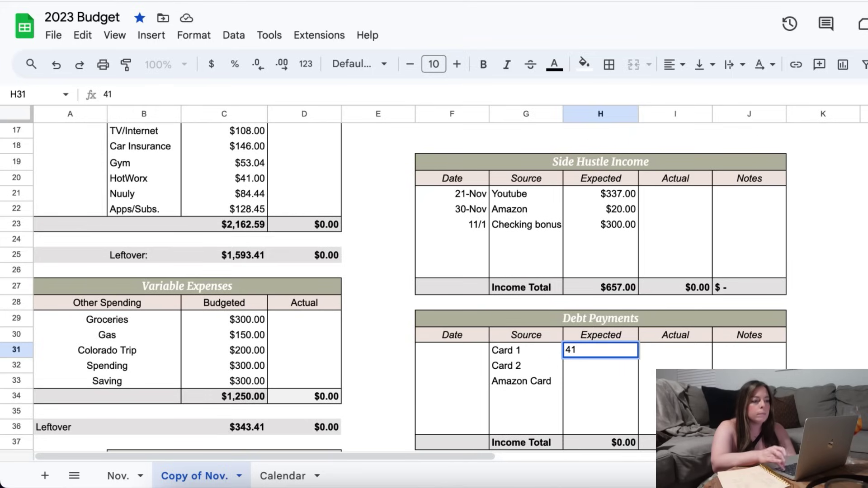
{"action": "key", "text": "Return"}
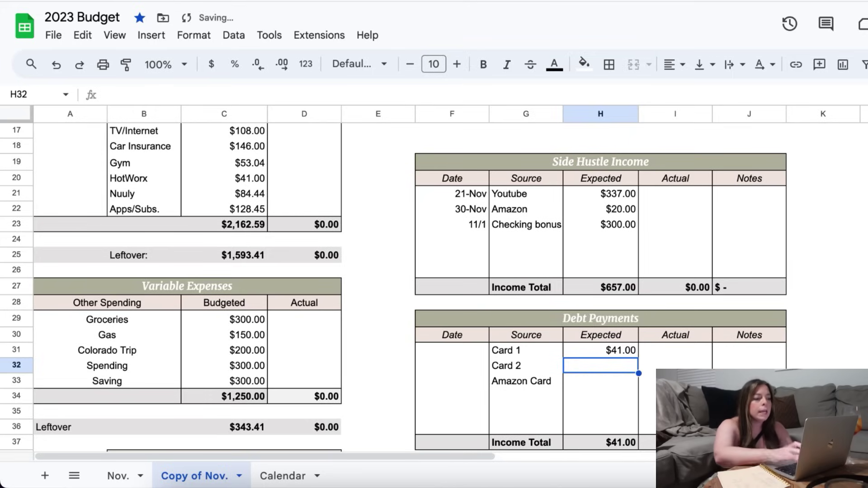
{"action": "type", "text": "90"}
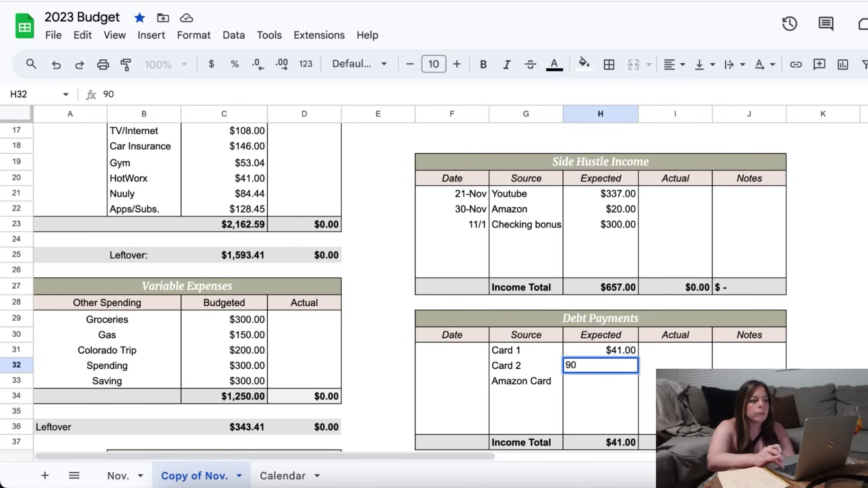
{"action": "key", "text": "Return"}
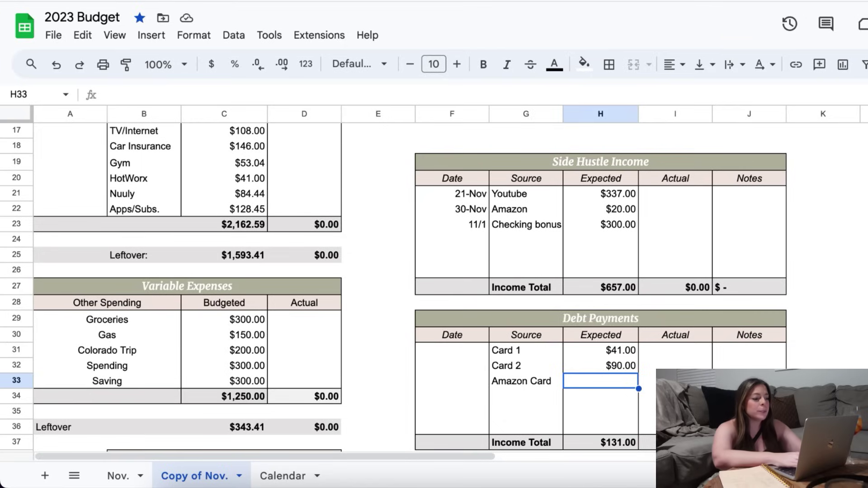
{"action": "type", "text": "7"}
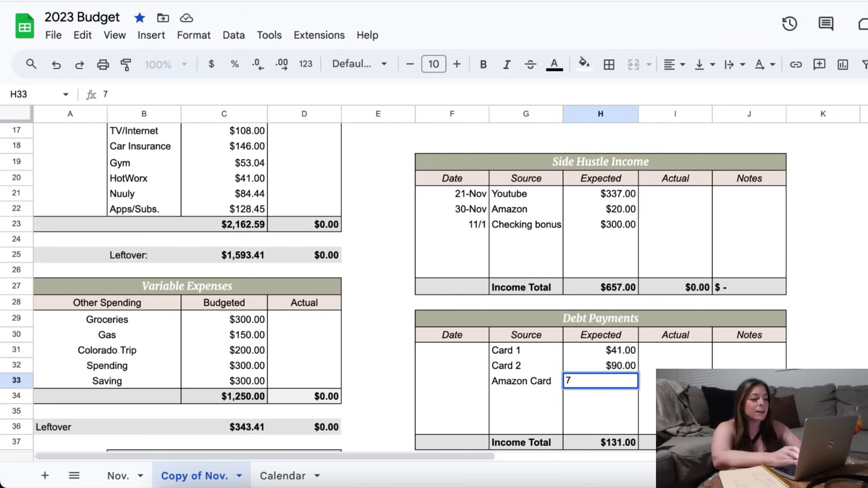
{"action": "type", "text": "50"}
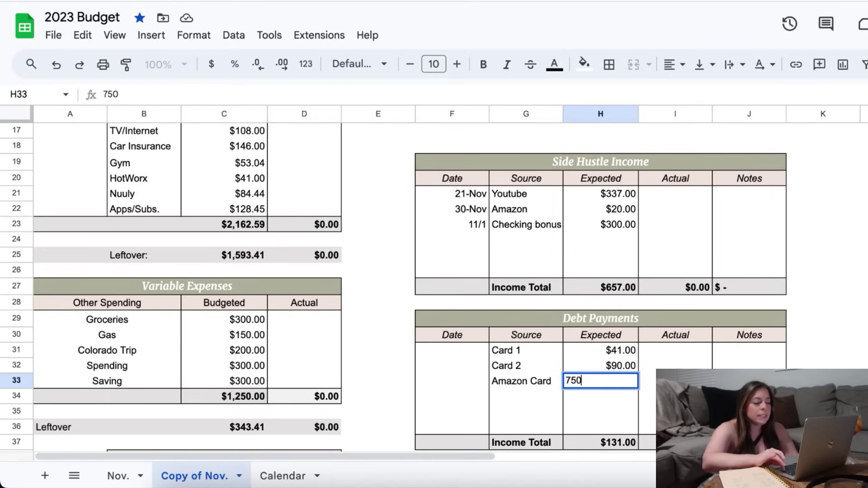
{"action": "key", "text": "Return"}
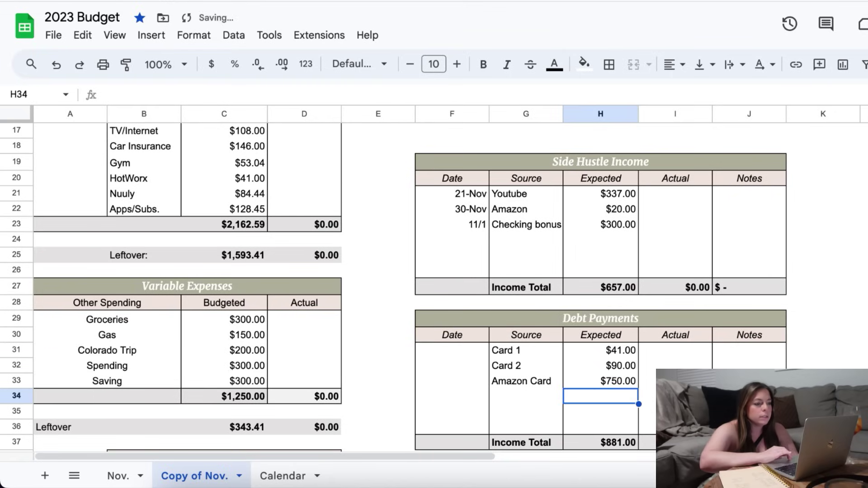
Compare the leftover after variable expenses with the expected totals for side hustle income and debt payments
{"action": "scroll", "coordinate": [394, 288], "scroll_direction": "up", "scroll_amount": 2}
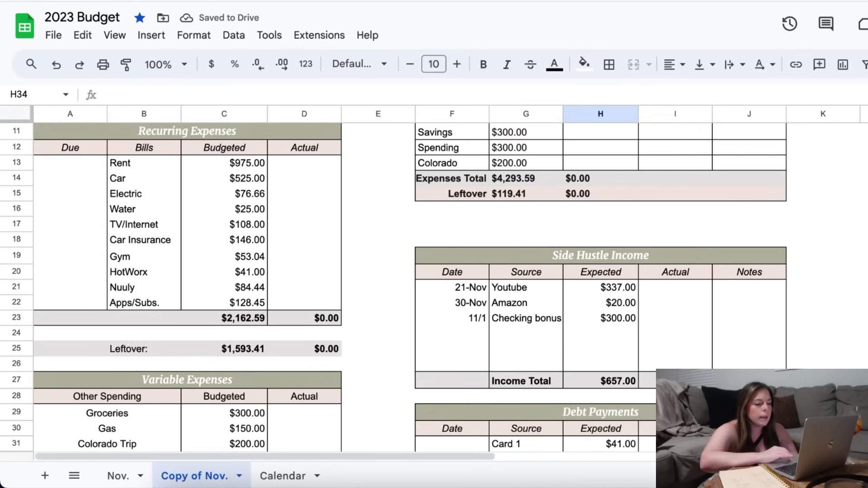
{"action": "scroll", "coordinate": [393, 288], "scroll_direction": "down", "scroll_amount": 2}
{"action": "scroll", "coordinate": [394, 290], "scroll_direction": "down", "scroll_amount": 2}
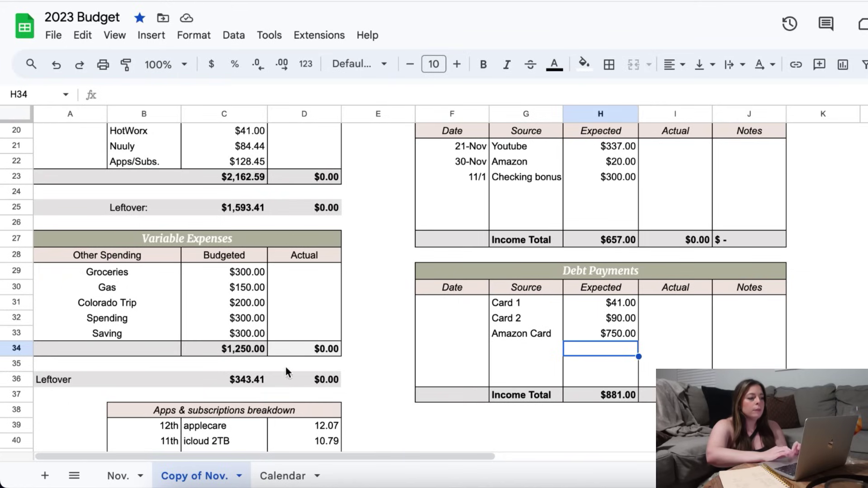
{"action": "left_click", "coordinate": [244, 382]}
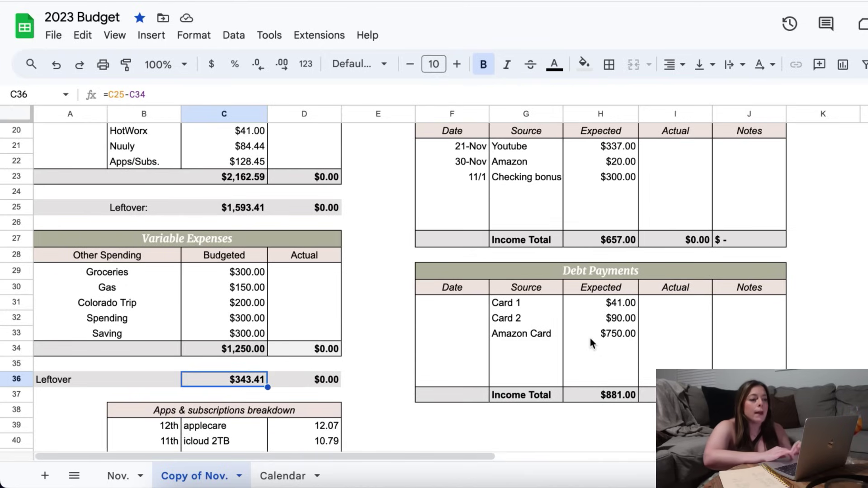
{"action": "left_click", "coordinate": [594, 356]}
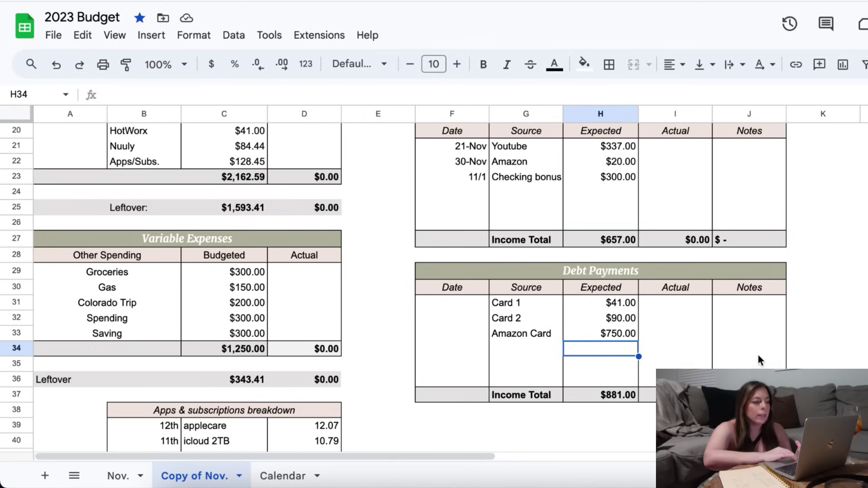
{"action": "scroll", "coordinate": [758, 358], "scroll_direction": "down", "scroll_amount": 5}
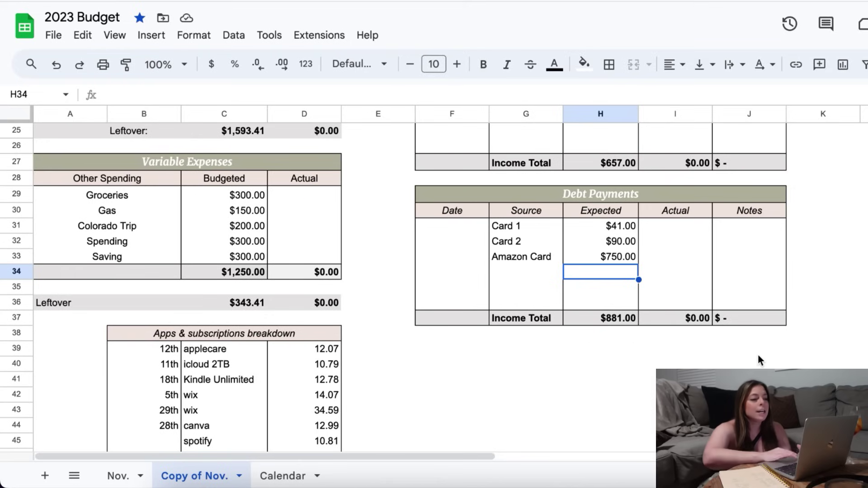
{"action": "scroll", "coordinate": [777, 353], "scroll_direction": "up", "scroll_amount": 7}
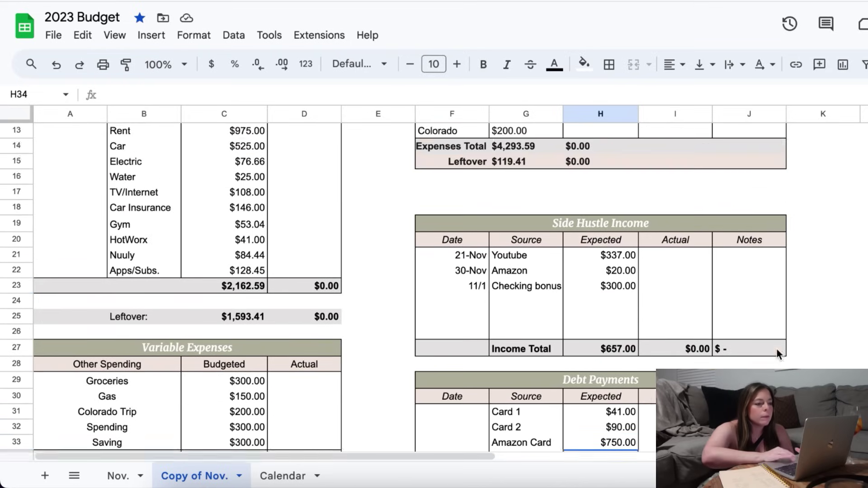
{"action": "scroll", "coordinate": [777, 349], "scroll_direction": "down", "scroll_amount": 5}
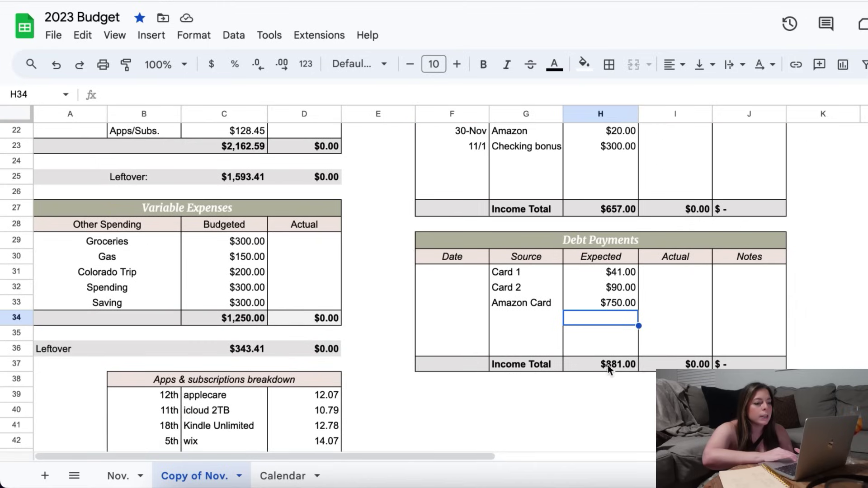
{"action": "scroll", "coordinate": [606, 365], "scroll_direction": "up", "scroll_amount": 1}
{"action": "scroll", "coordinate": [605, 365], "scroll_direction": "up", "scroll_amount": 3}
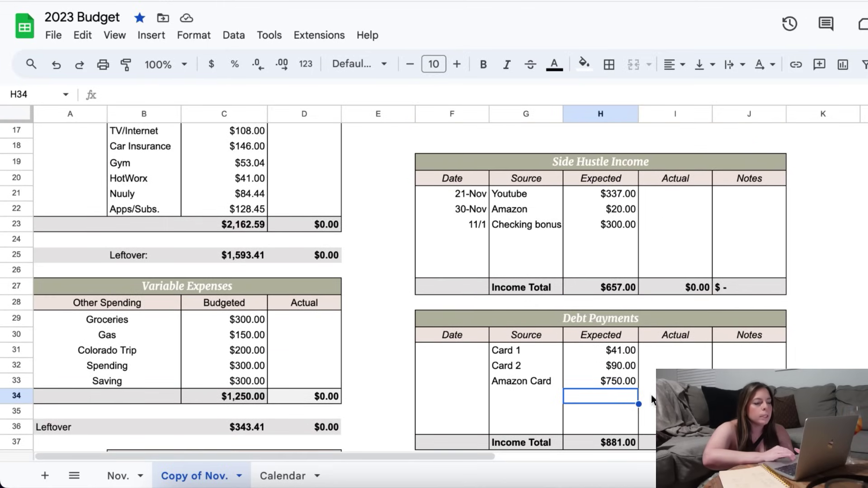
Review the At A Glance budget summary and inspect the formula behind its budgeted leftover
{"action": "scroll", "coordinate": [652, 399], "scroll_direction": "up", "scroll_amount": 1}
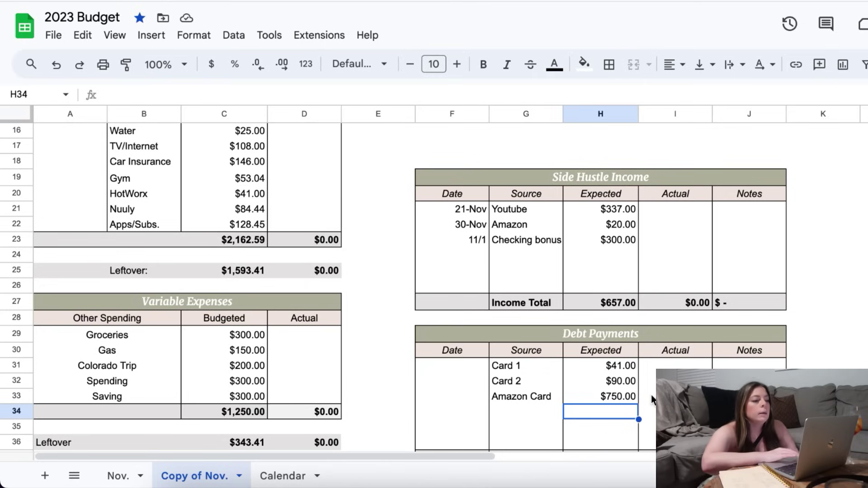
{"action": "scroll", "coordinate": [652, 400], "scroll_direction": "up", "scroll_amount": 3}
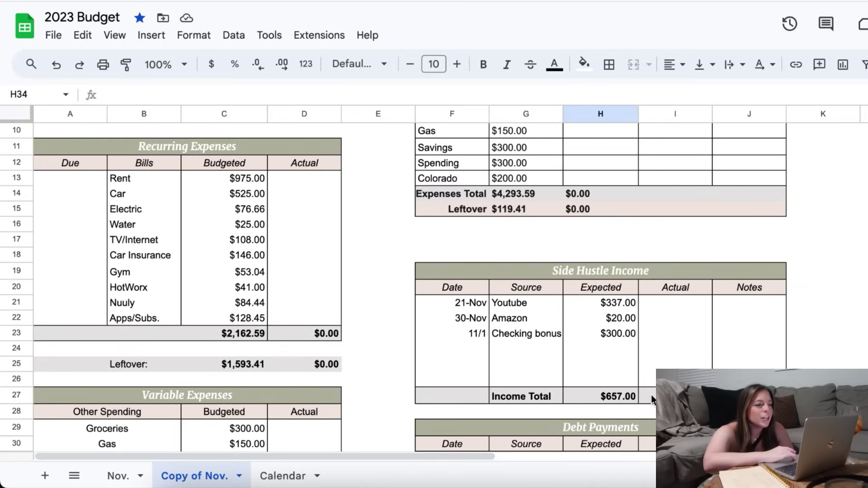
{"action": "scroll", "coordinate": [652, 398], "scroll_direction": "up", "scroll_amount": 2}
{"action": "scroll", "coordinate": [691, 352], "scroll_direction": "up", "scroll_amount": 2}
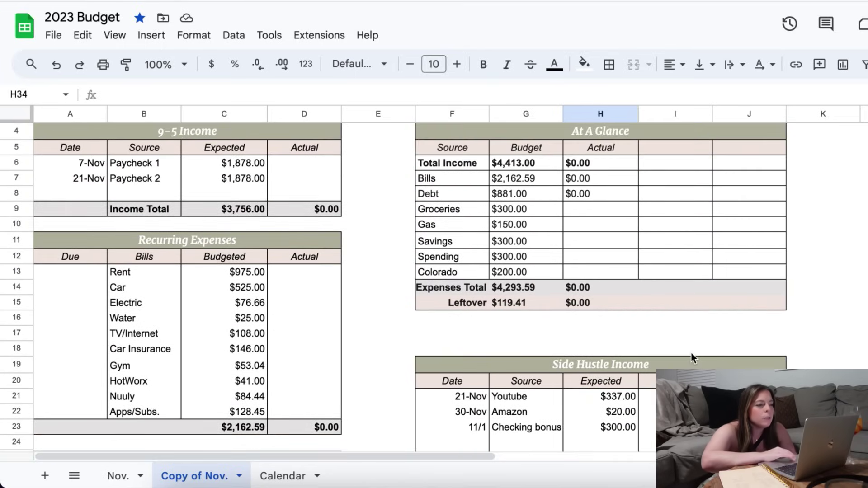
{"action": "scroll", "coordinate": [692, 352], "scroll_direction": "up", "scroll_amount": 1}
{"action": "scroll", "coordinate": [690, 352], "scroll_direction": "up", "scroll_amount": 1}
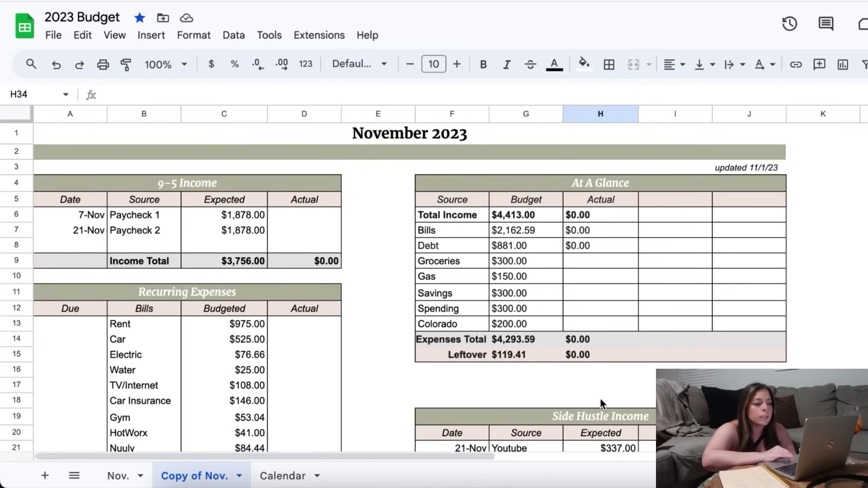
{"action": "scroll", "coordinate": [600, 402], "scroll_direction": "down", "scroll_amount": 1}
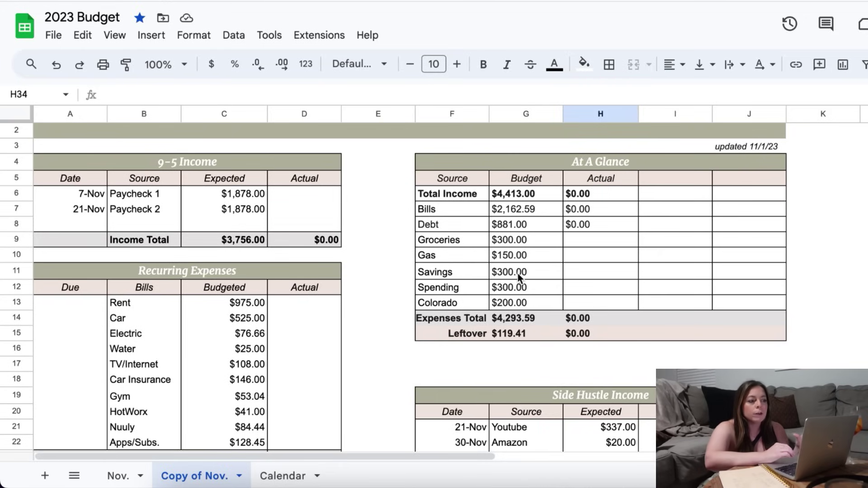
{"action": "left_click", "coordinate": [533, 339]}
Review the side hustle income and debt payment tables against the At A Glance summary
{"action": "scroll", "coordinate": [533, 341], "scroll_direction": "down", "scroll_amount": 5}
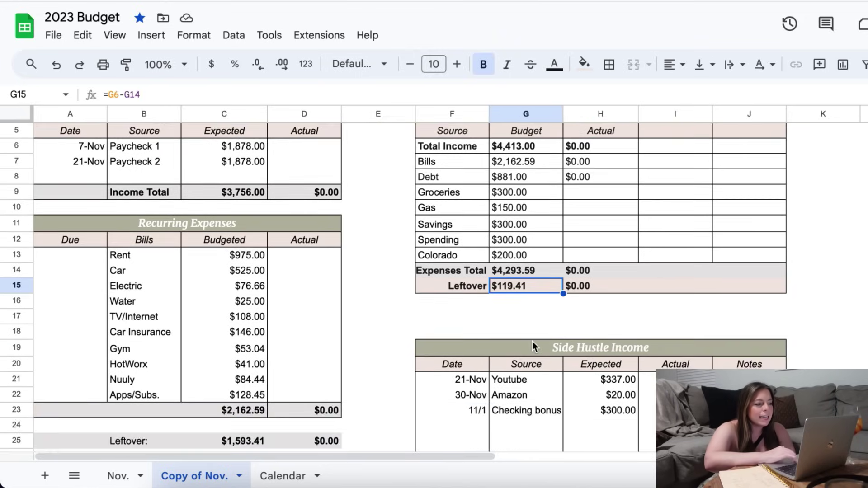
{"action": "scroll", "coordinate": [533, 341], "scroll_direction": "right", "scroll_amount": 2}
{"action": "scroll", "coordinate": [532, 341], "scroll_direction": "down", "scroll_amount": 3}
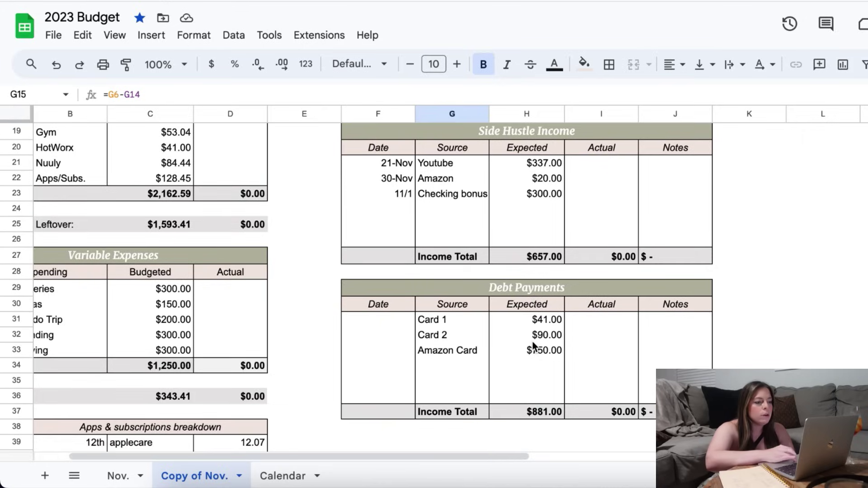
{"action": "scroll", "coordinate": [565, 325], "scroll_direction": "down", "scroll_amount": 1}
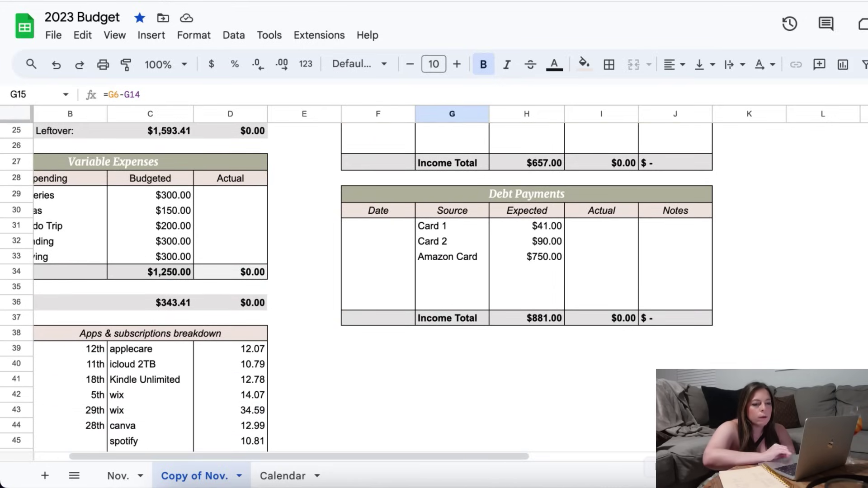
{"action": "scroll", "coordinate": [706, 304], "scroll_direction": "up", "scroll_amount": 1}
{"action": "scroll", "coordinate": [700, 304], "scroll_direction": "up", "scroll_amount": 10}
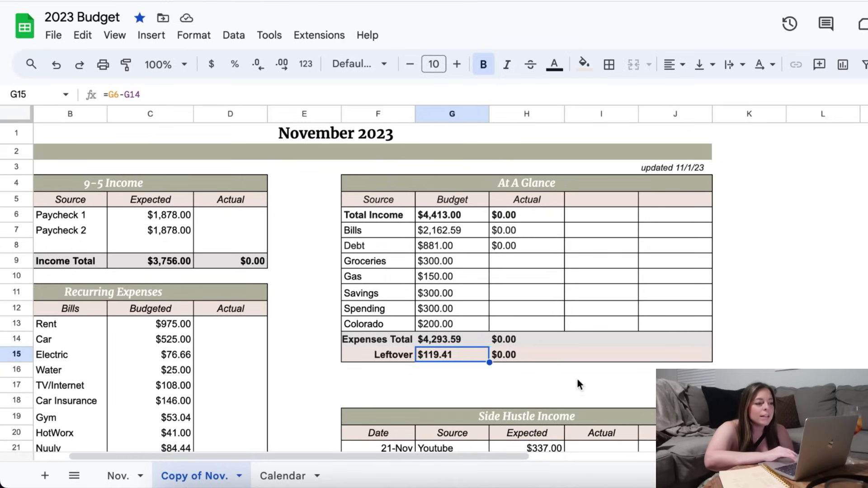
{"action": "scroll", "coordinate": [577, 378], "scroll_direction": "down", "scroll_amount": 3}
{"action": "scroll", "coordinate": [577, 378], "scroll_direction": "up", "scroll_amount": 3}
{"action": "scroll", "coordinate": [577, 378], "scroll_direction": "left", "scroll_amount": 1}
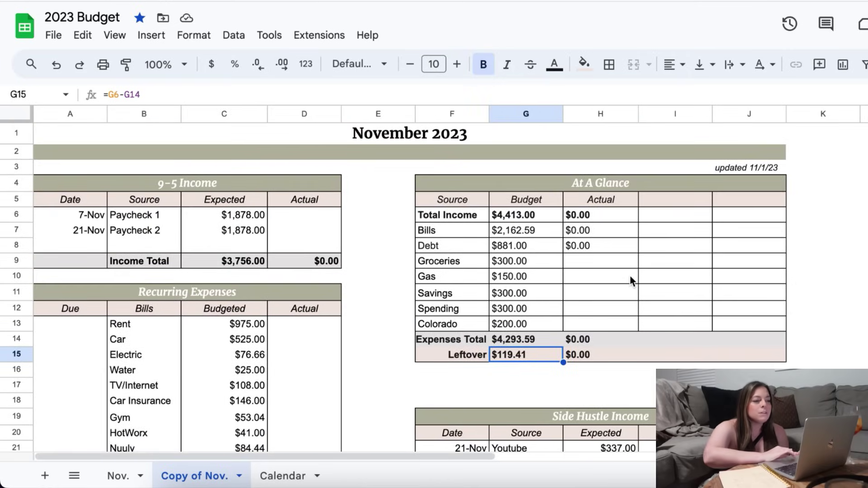
{"action": "left_click", "coordinate": [379, 360]}
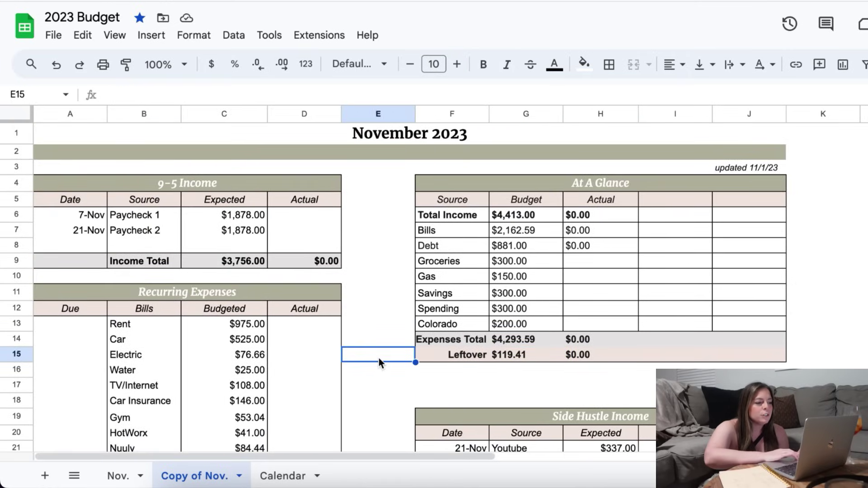
Open the Calendar sheet and examine the colour categories for bills and the highlighted paydays Nov-7 and Nov-21
{"action": "left_click", "coordinate": [285, 475]}
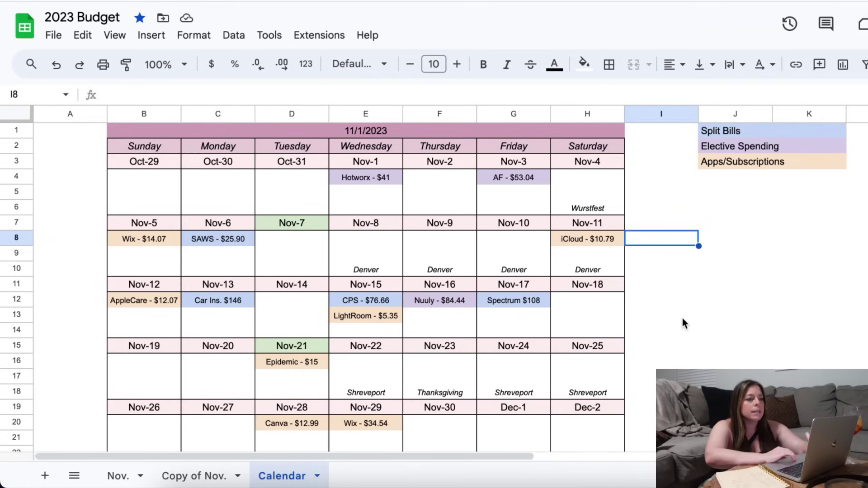
{"action": "left_click", "coordinate": [722, 130]}
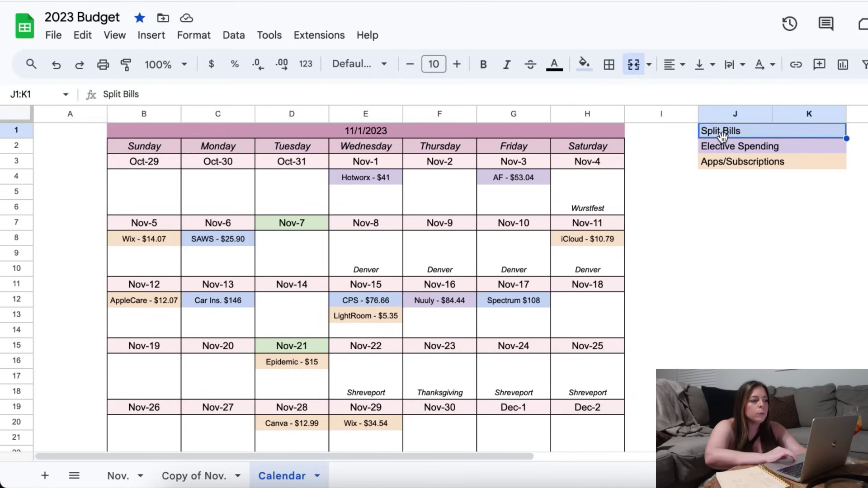
{"action": "left_click", "coordinate": [722, 150]}
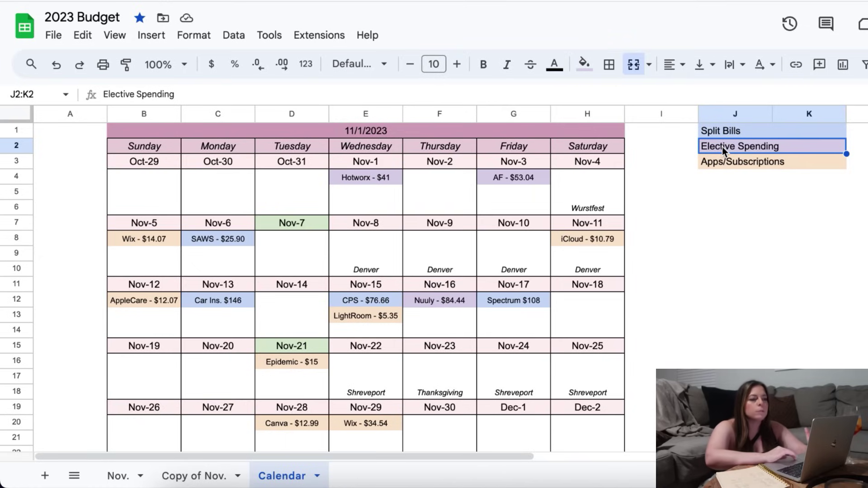
{"action": "left_click", "coordinate": [729, 163]}
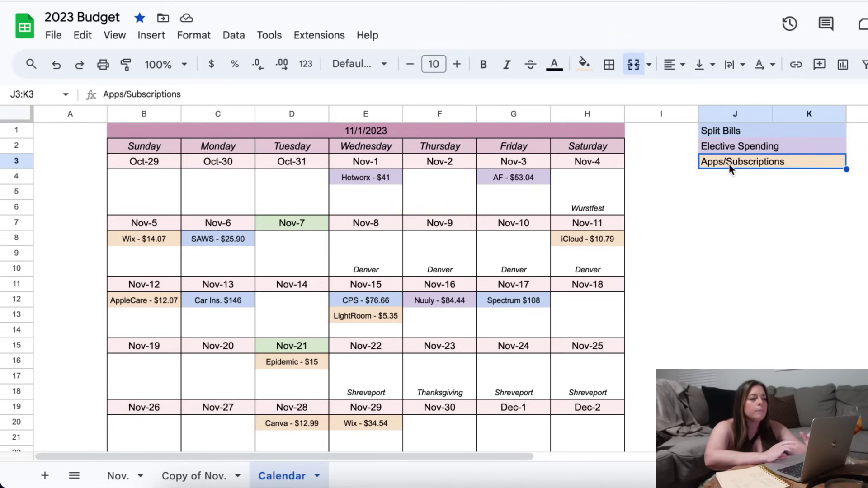
{"action": "left_click", "coordinate": [681, 242]}
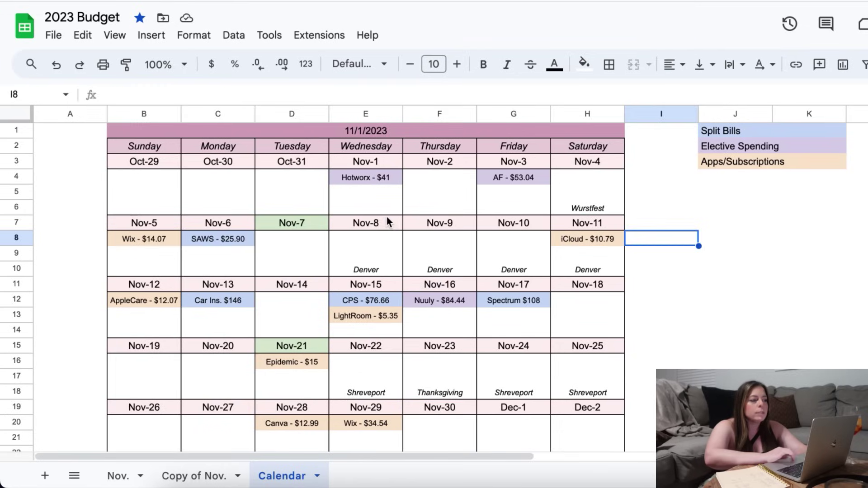
{"action": "left_click", "coordinate": [285, 226]}
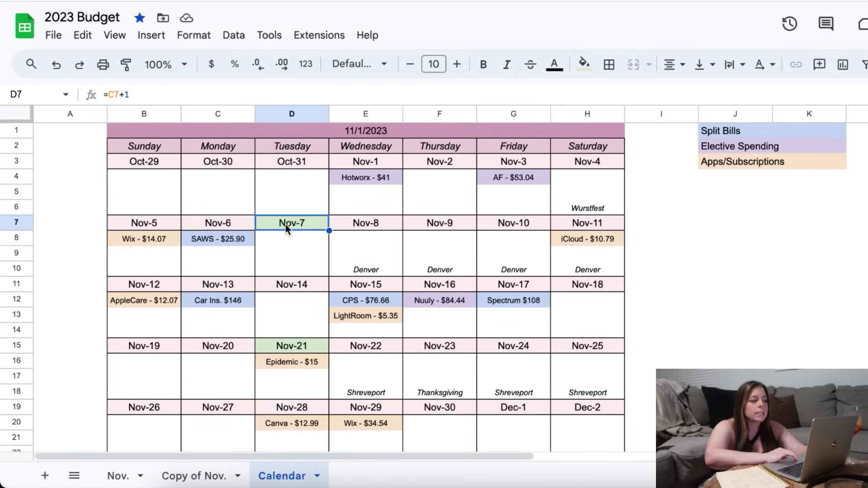
{"action": "left_click", "coordinate": [298, 345]}
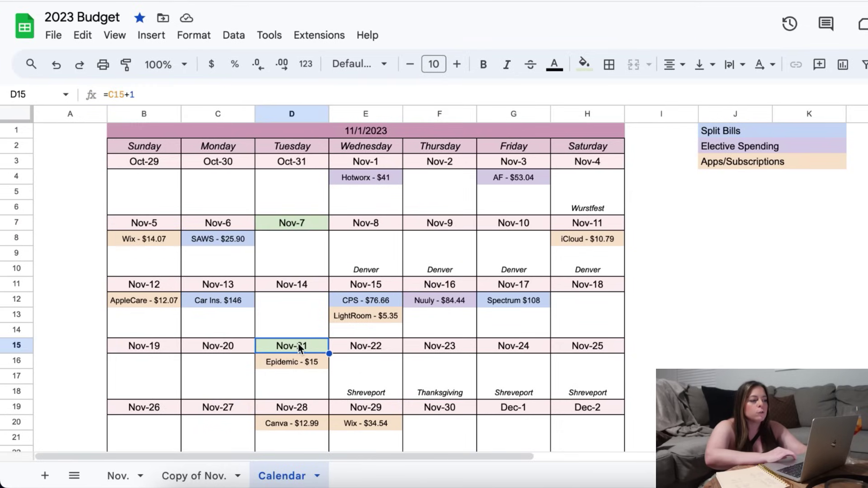
{"action": "left_click", "coordinate": [732, 321]}
Examine the second calendar's Paycheck 1 and Paycheck 2 colour key and the bills falling in the Paycheck 1 period
{"action": "scroll", "coordinate": [732, 321], "scroll_direction": "down", "scroll_amount": 4}
{"action": "scroll", "coordinate": [732, 321], "scroll_direction": "down", "scroll_amount": 5}
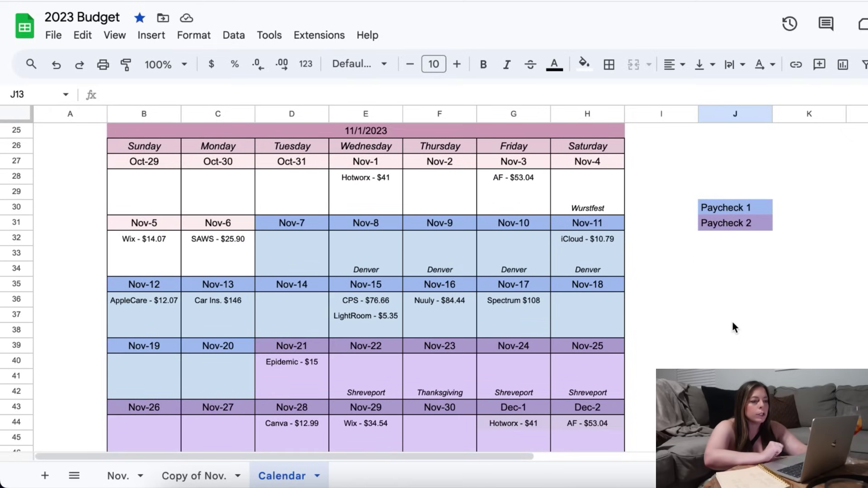
{"action": "left_click", "coordinate": [730, 208]}
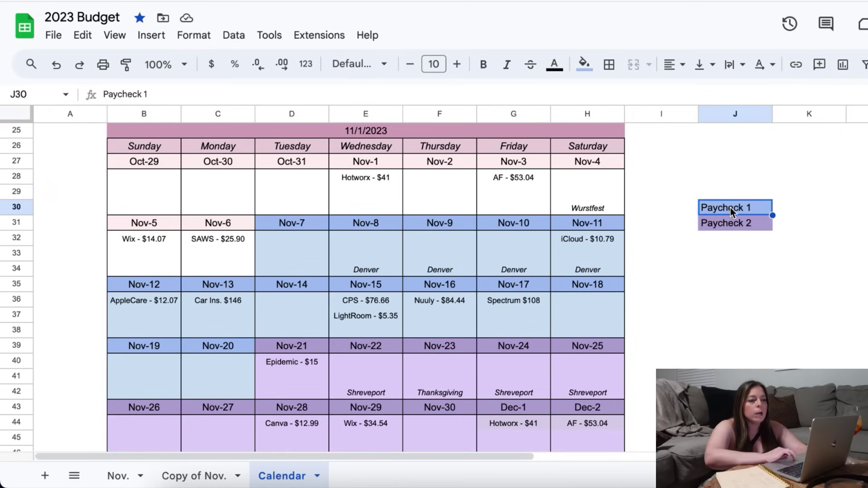
{"action": "left_click", "coordinate": [732, 220]}
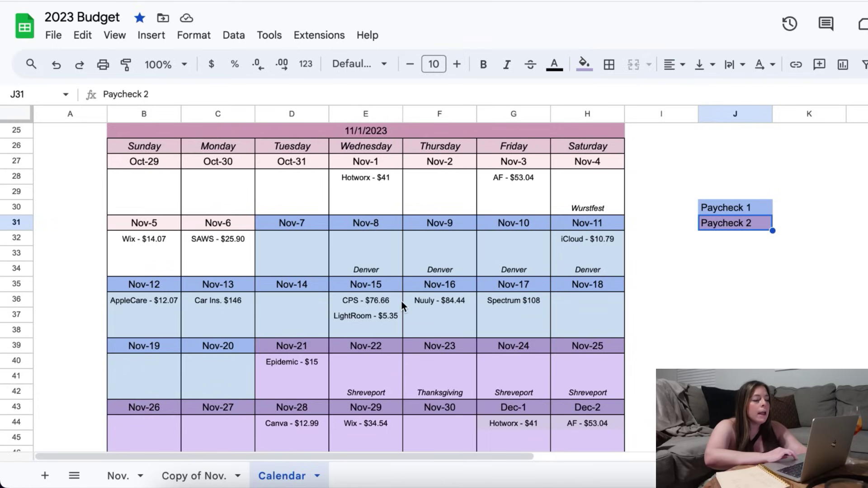
{"action": "left_click", "coordinate": [370, 301]}
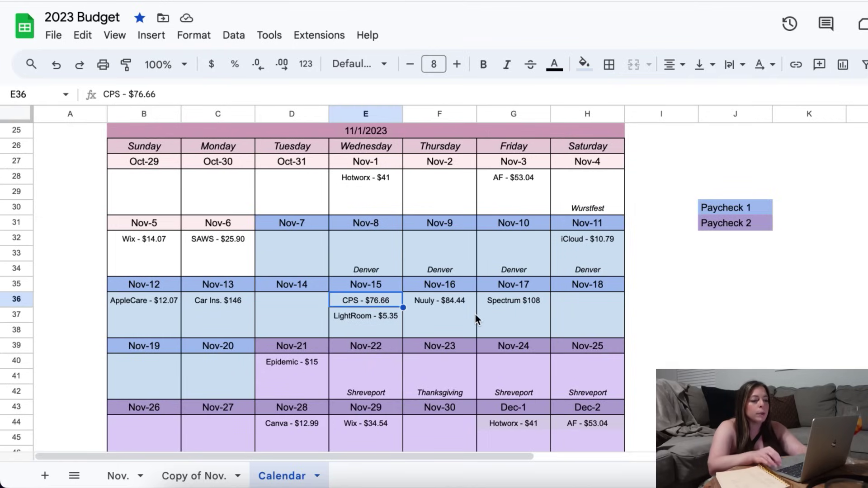
{"action": "key", "text": "Down"}
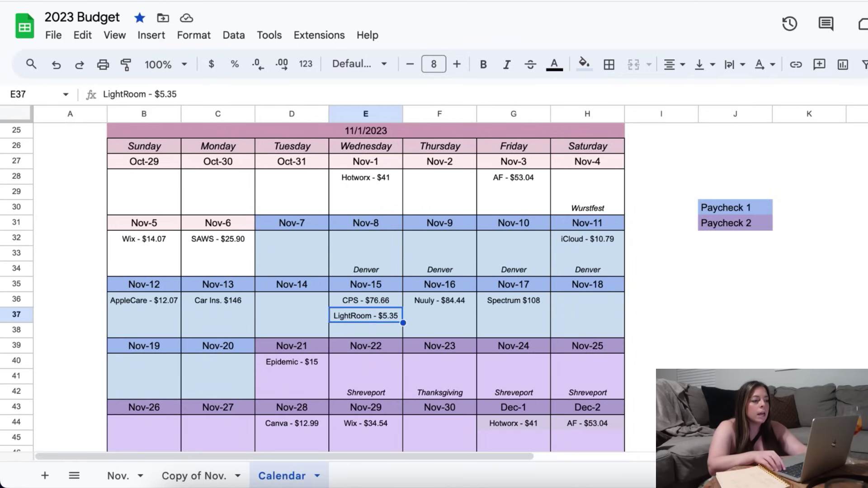
{"action": "key", "text": "Up"}
{"action": "left_click", "coordinate": [513, 301]}
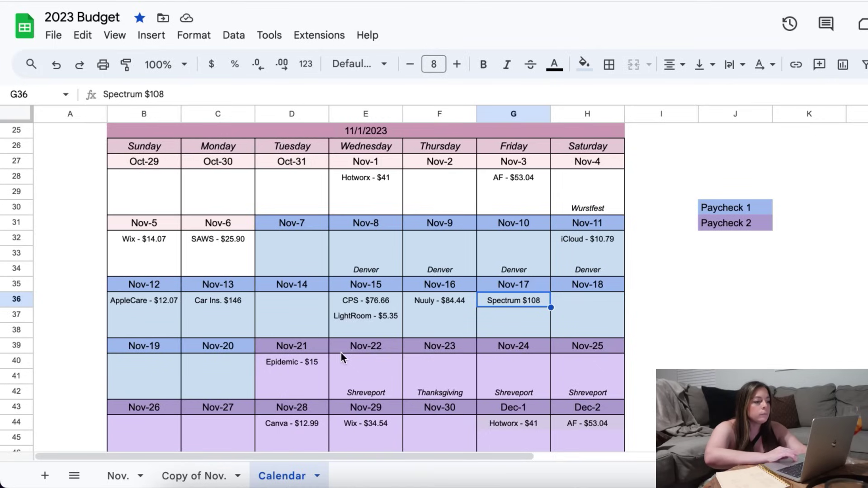
Examine the bills in the Paycheck 2 period of the second calendar and the December days that follow it
{"action": "scroll", "coordinate": [342, 353], "scroll_direction": "down", "scroll_amount": 4}
{"action": "scroll", "coordinate": [341, 353], "scroll_direction": "down", "scroll_amount": 1}
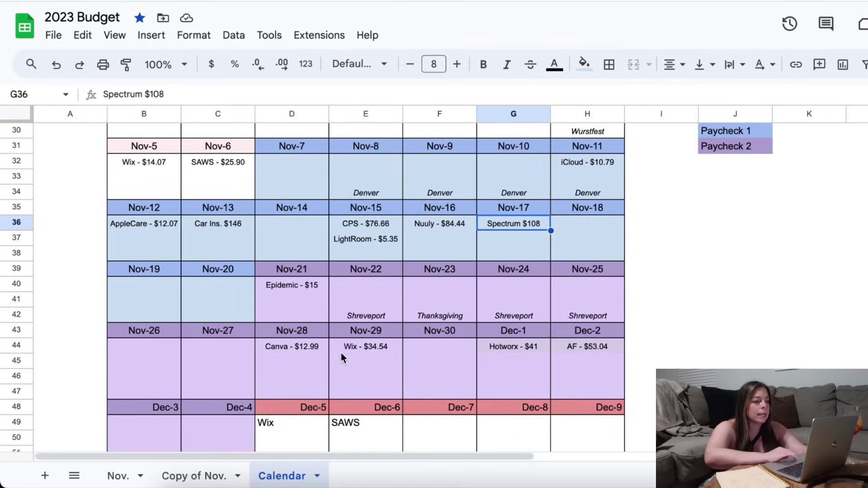
{"action": "left_click", "coordinate": [303, 289]}
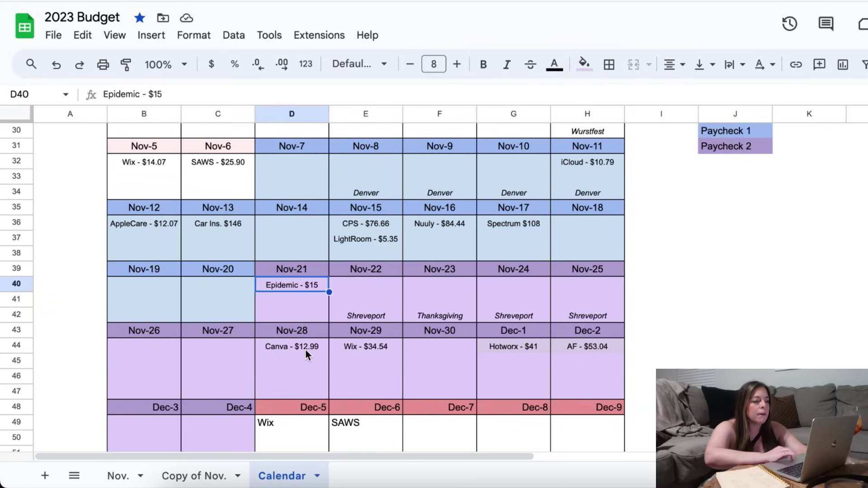
{"action": "scroll", "coordinate": [542, 346], "scroll_direction": "down", "scroll_amount": 1}
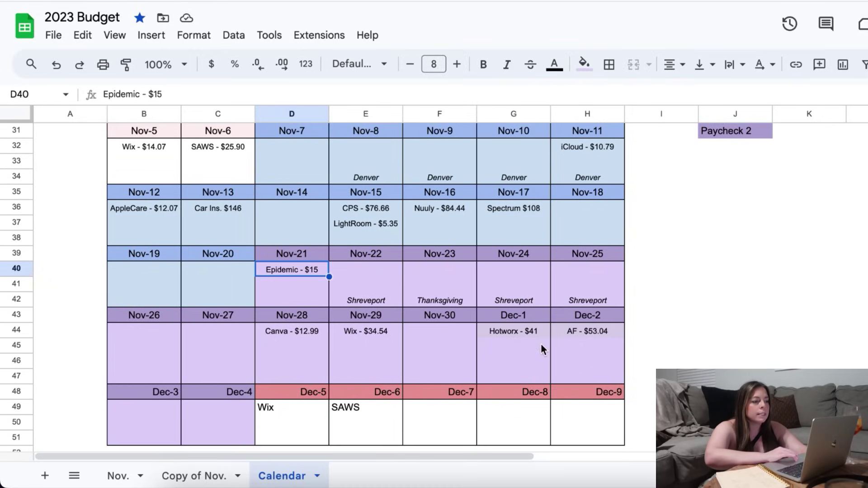
{"action": "left_click", "coordinate": [602, 357]}
{"action": "scroll", "coordinate": [602, 357], "scroll_direction": "up", "scroll_amount": 1}
{"action": "scroll", "coordinate": [602, 357], "scroll_direction": "up", "scroll_amount": 2}
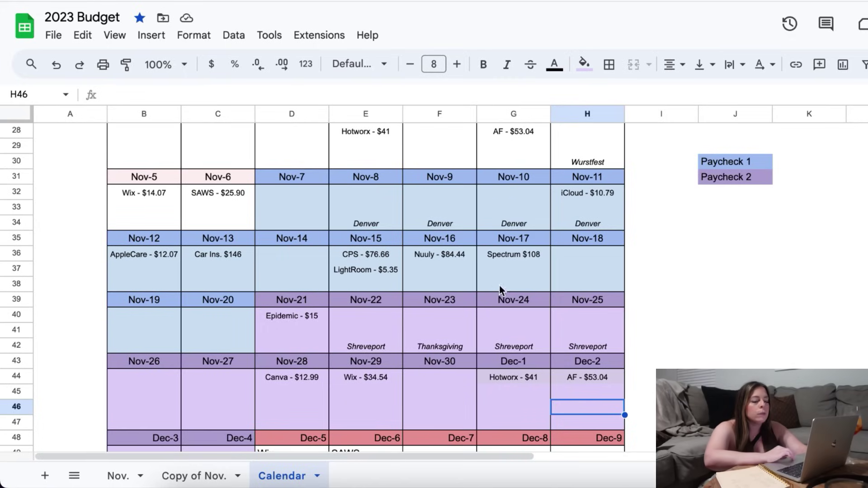
{"action": "left_click", "coordinate": [650, 284]}
{"action": "scroll", "coordinate": [651, 287], "scroll_direction": "down", "scroll_amount": 1}
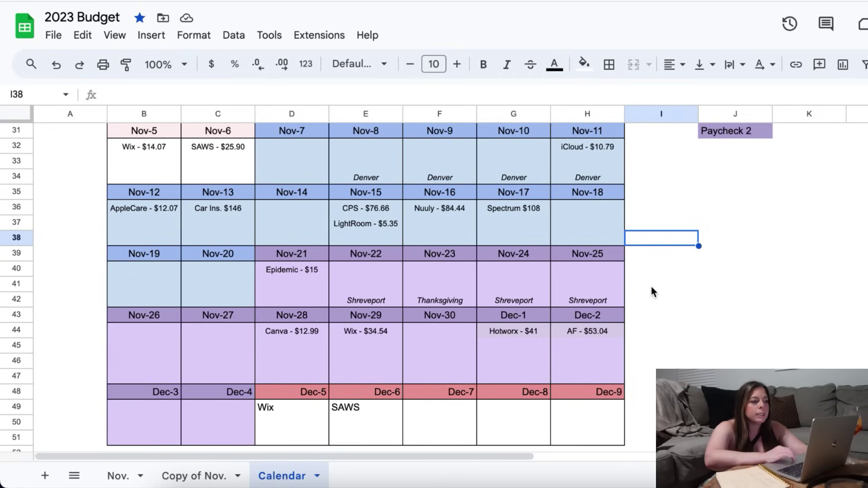
{"action": "left_click", "coordinate": [463, 402]}
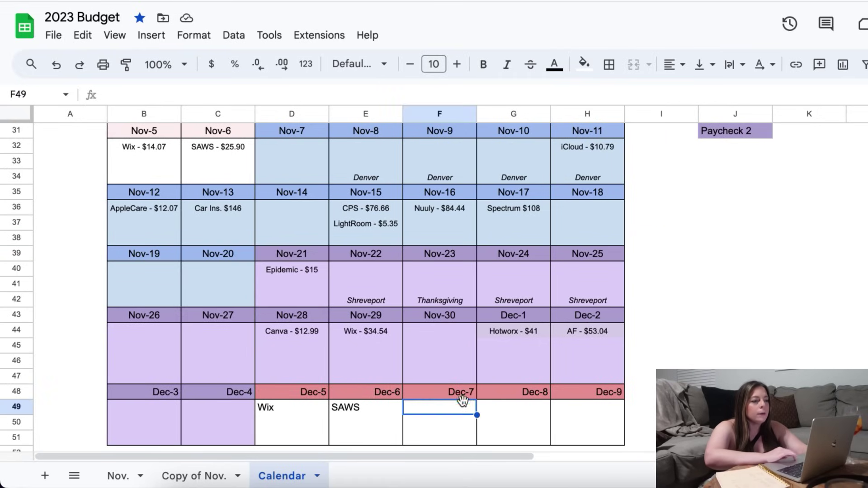
{"action": "left_click", "coordinate": [646, 348]}
{"action": "scroll", "coordinate": [645, 351], "scroll_direction": "up", "scroll_amount": 1}
{"action": "scroll", "coordinate": [644, 347], "scroll_direction": "up", "scroll_amount": 1}
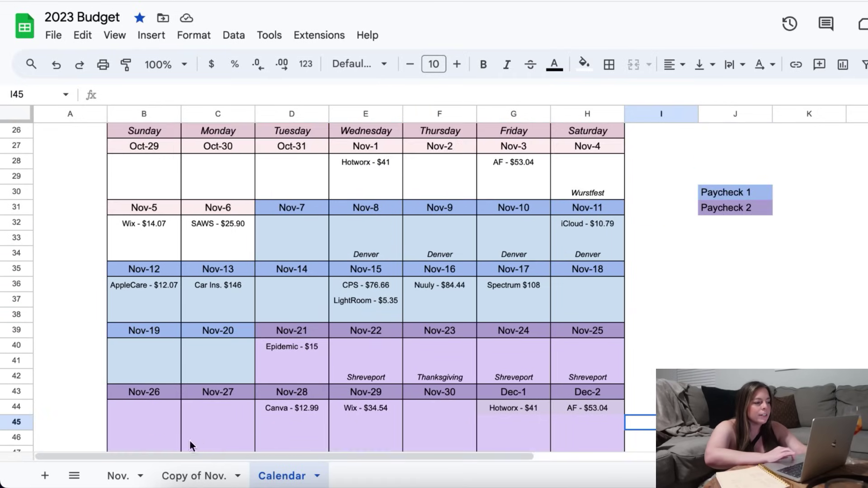
Return to the Copy of Nov. sheet and review the expected side hustle income and debt payments
{"action": "left_click", "coordinate": [198, 474]}
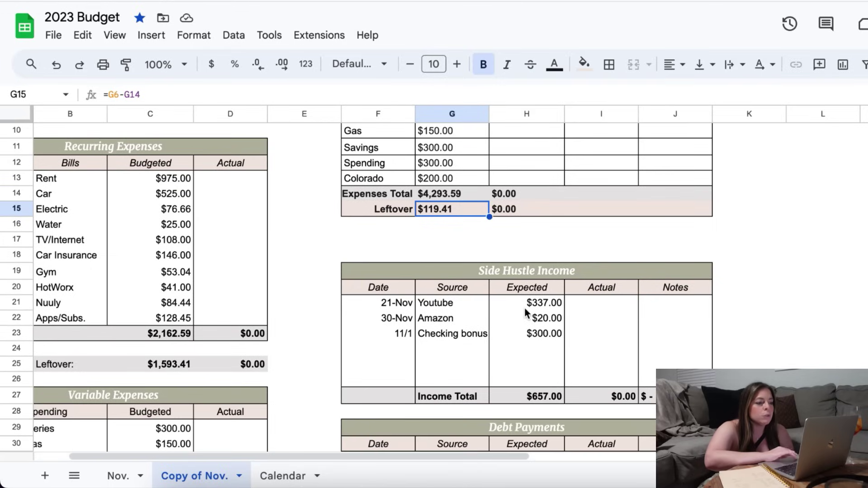
{"action": "scroll", "coordinate": [571, 328], "scroll_direction": "down", "scroll_amount": 3}
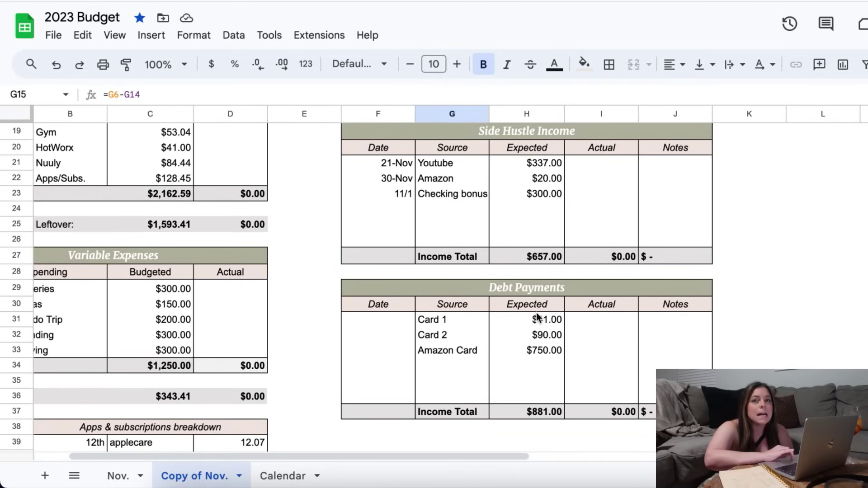
{"action": "scroll", "coordinate": [588, 307], "scroll_direction": "up", "scroll_amount": 1}
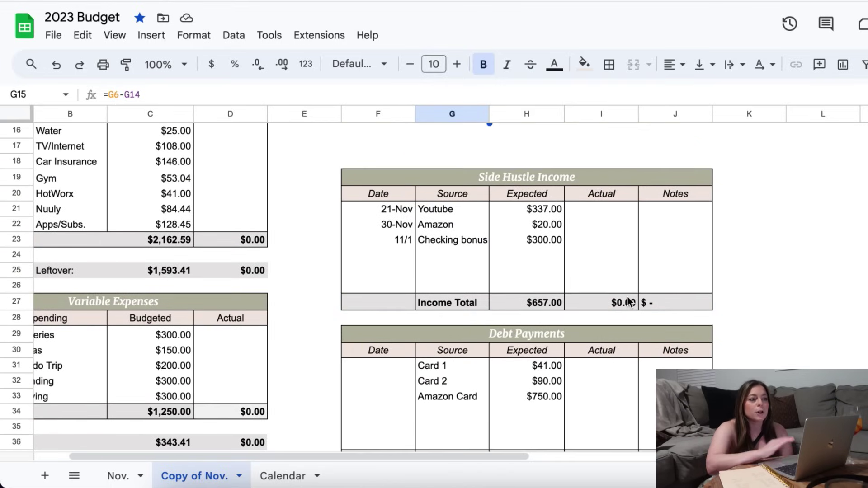